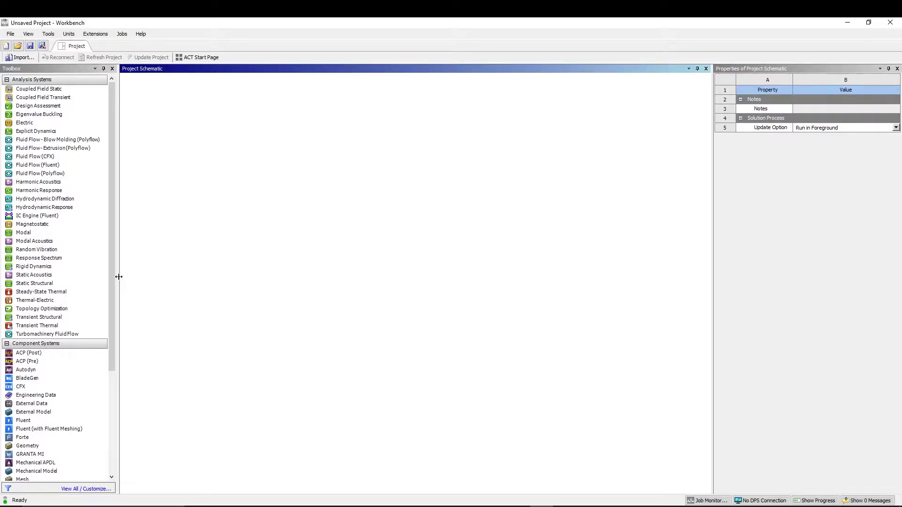
Step: Add a Mesh component system to the project schematic and open its Geometry cell in DesignModeler
drag(114, 264, 120, 358)
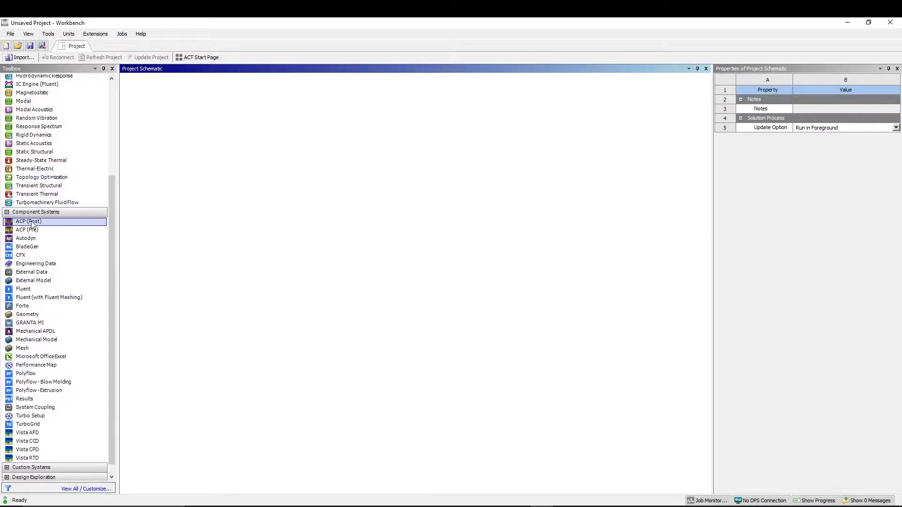
drag(26, 349, 174, 141)
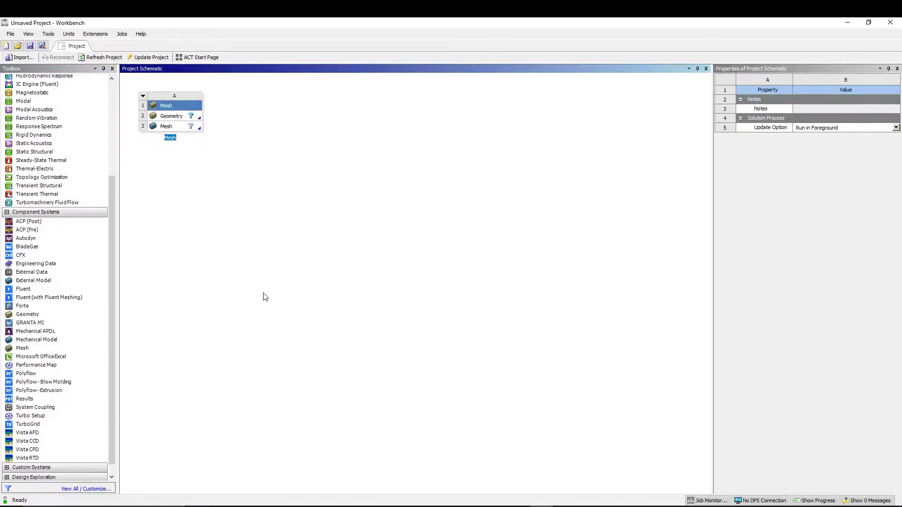
key(Return)
double_click(168, 118)
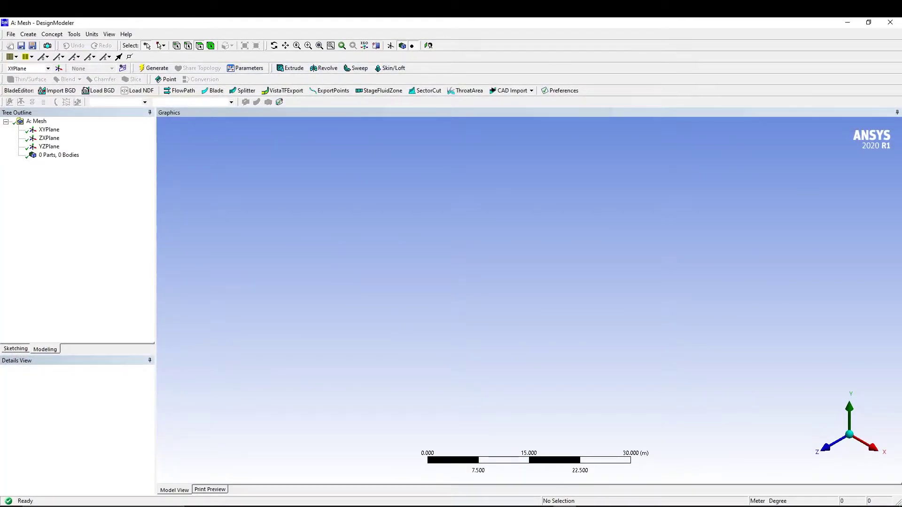
Step: Switch back to Workbench and rename the Mesh system as "meshing of plate with holes"
click(566, 505)
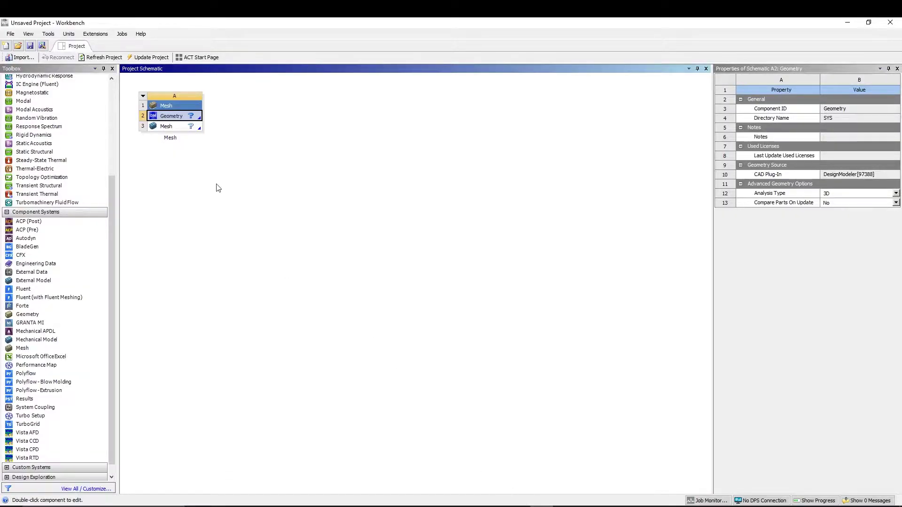
click(179, 139)
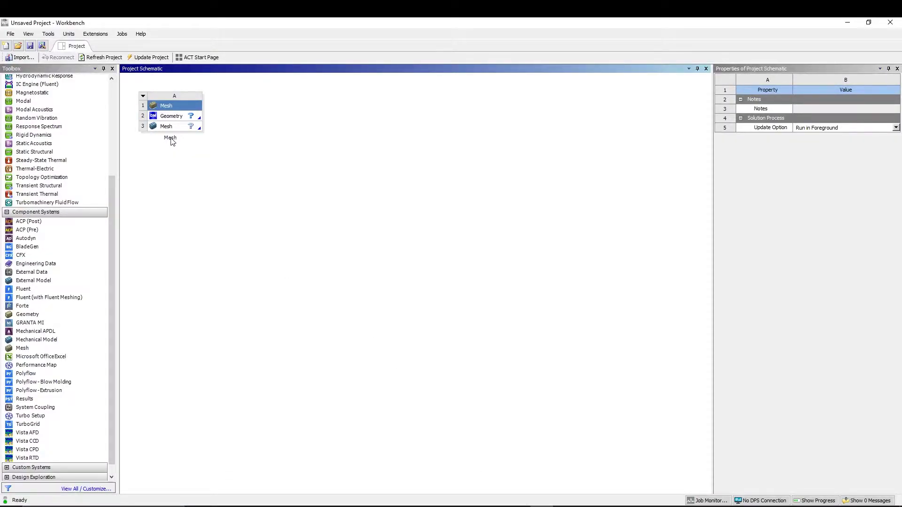
click(174, 139)
text(meshing of plate with holes)
key(Return)
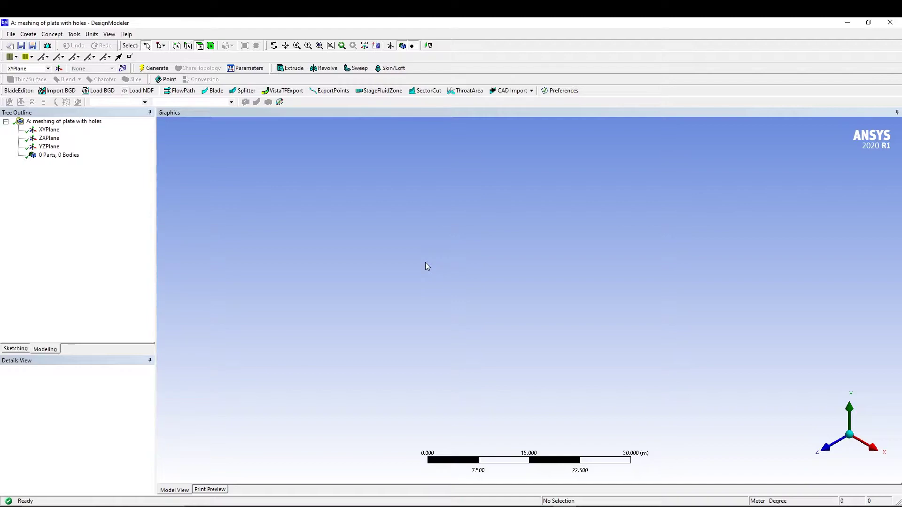
Step: Set the length unit in DesignModeler to millimetres
click(92, 35)
click(99, 65)
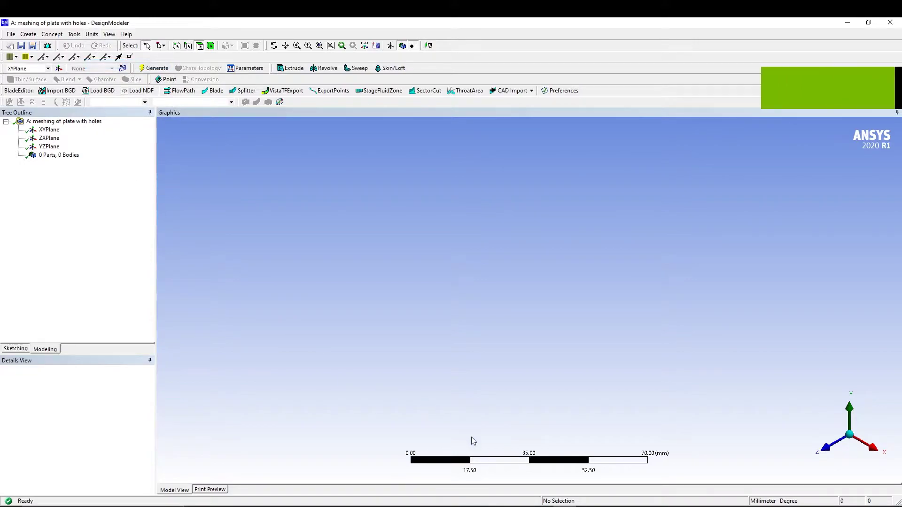
scroll(495, 456, up, 3)
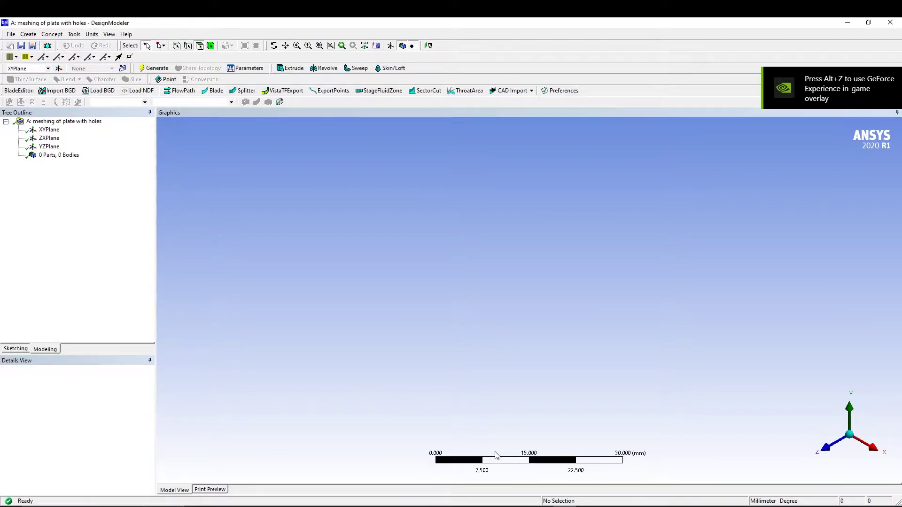
Step: Sketch a rectangle about 109 mm by 12 mm on the XYPlane, starting at the origin and facing the plane
click(44, 130)
right_click(48, 130)
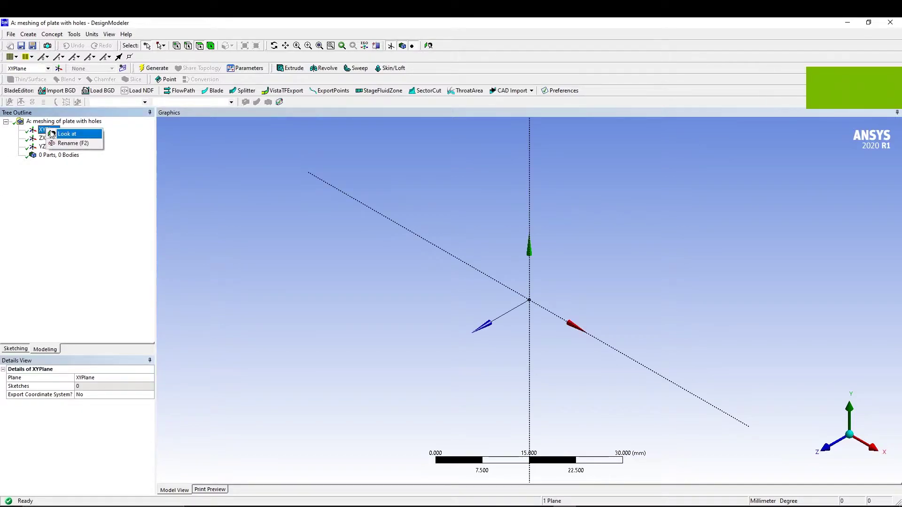
click(66, 134)
click(15, 349)
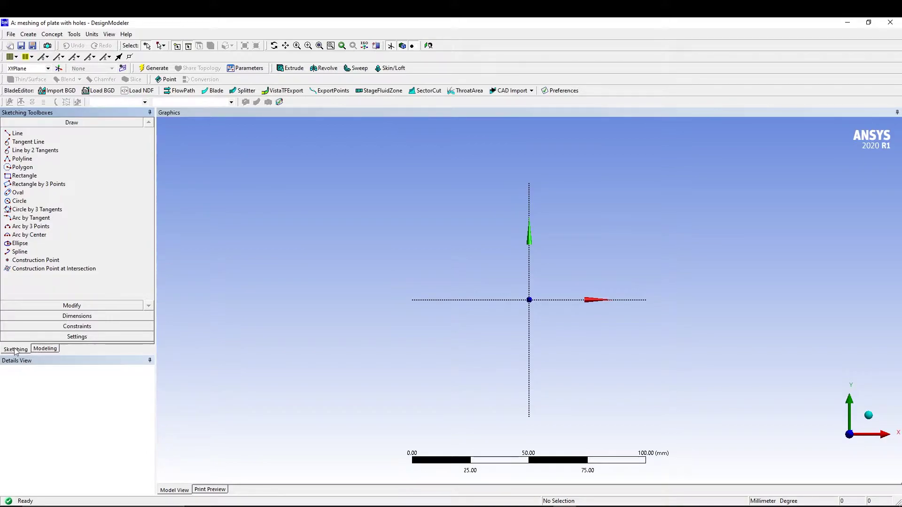
click(22, 176)
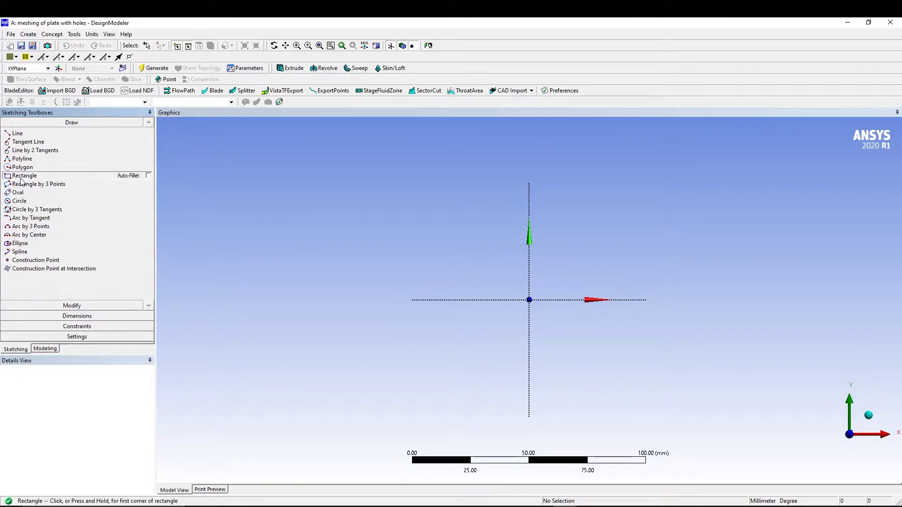
click(530, 299)
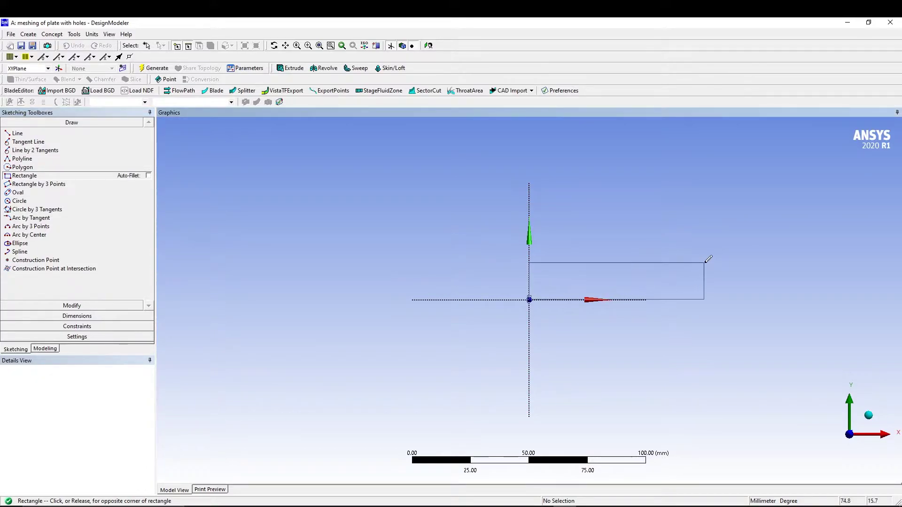
click(784, 272)
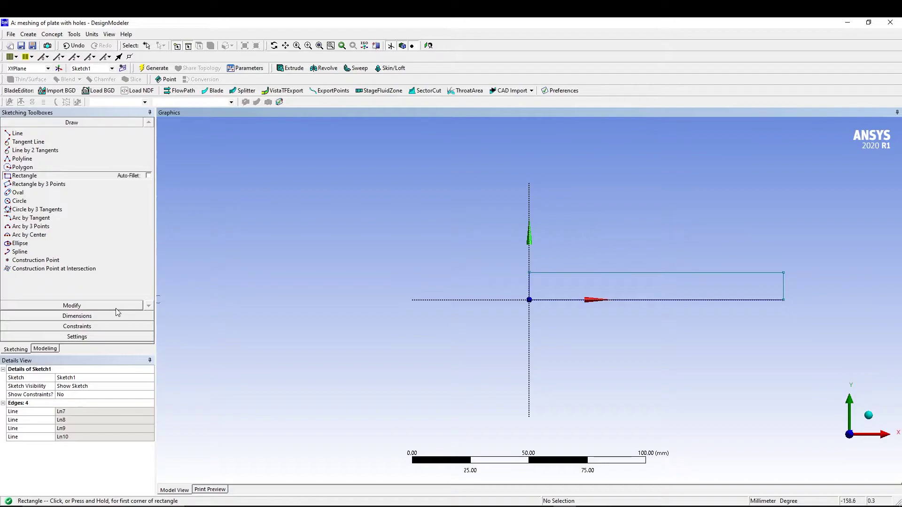
Step: Dimension the rectangle's horizontal length and vertical height
click(77, 316)
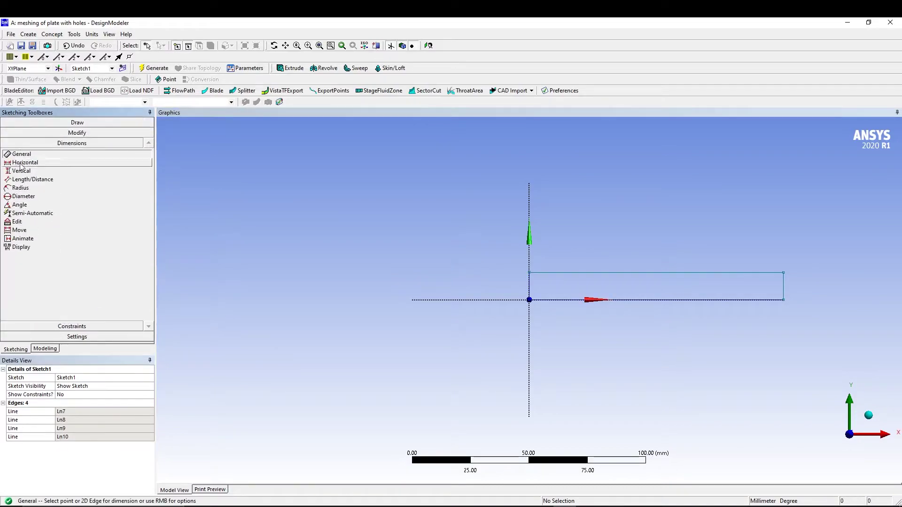
click(690, 274)
click(668, 262)
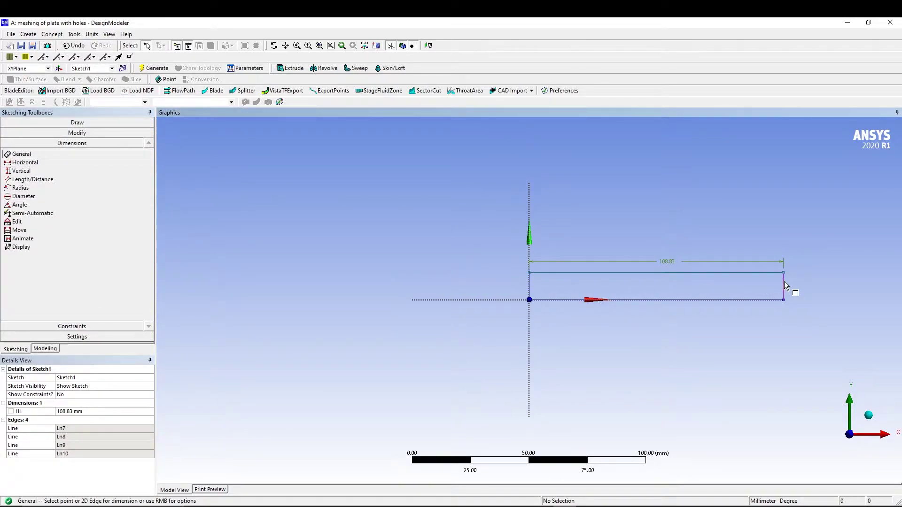
click(785, 282)
click(797, 288)
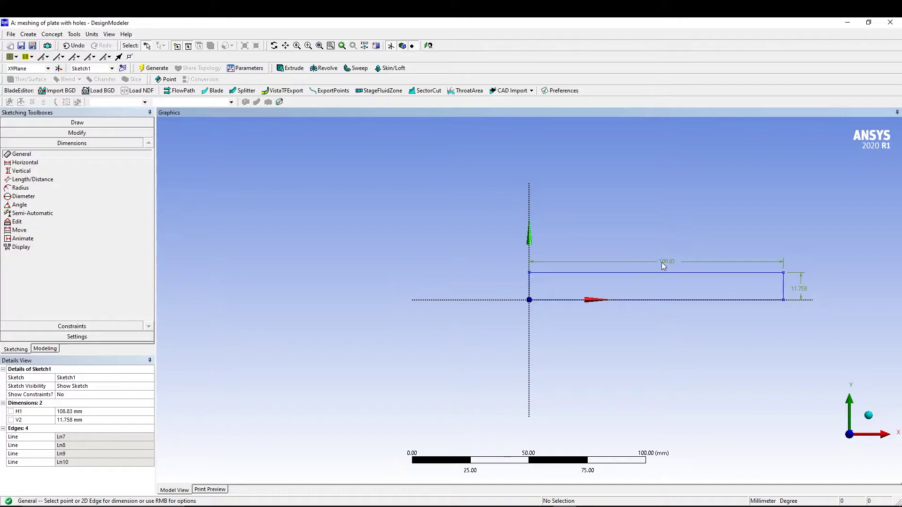
click(90, 337)
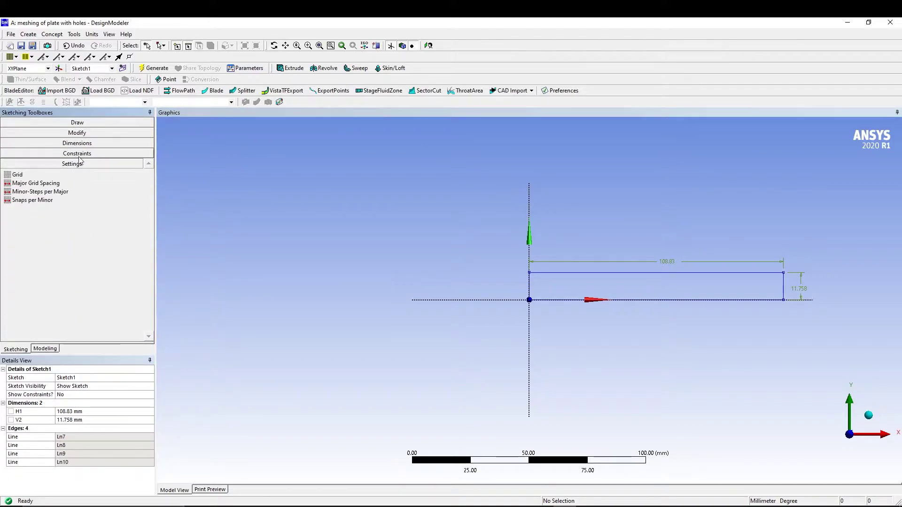
click(78, 155)
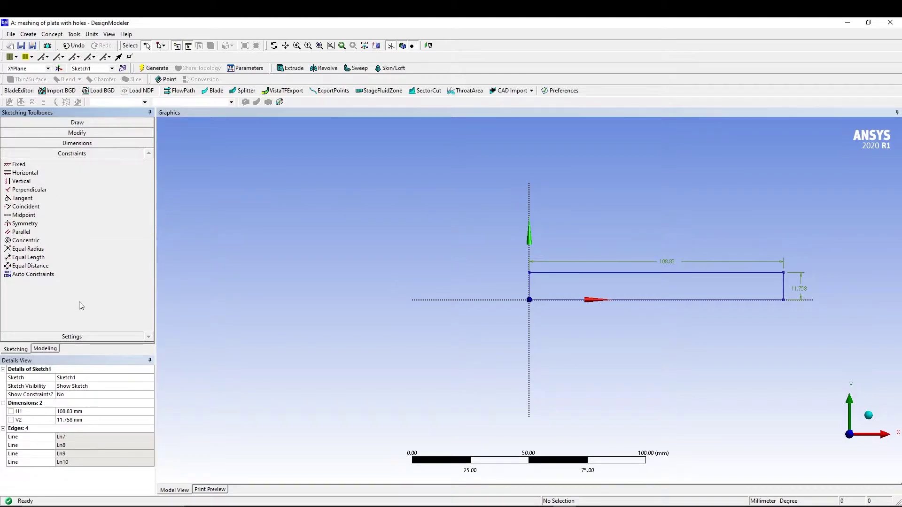
click(83, 336)
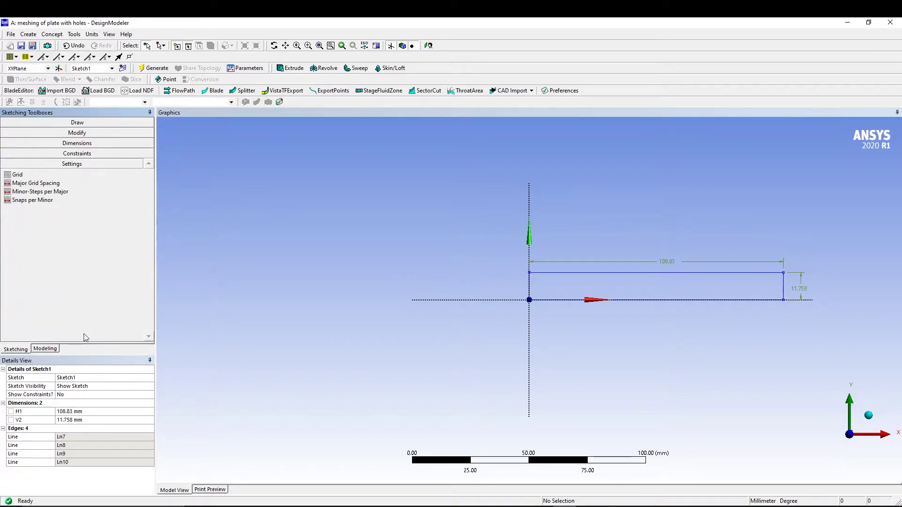
click(83, 134)
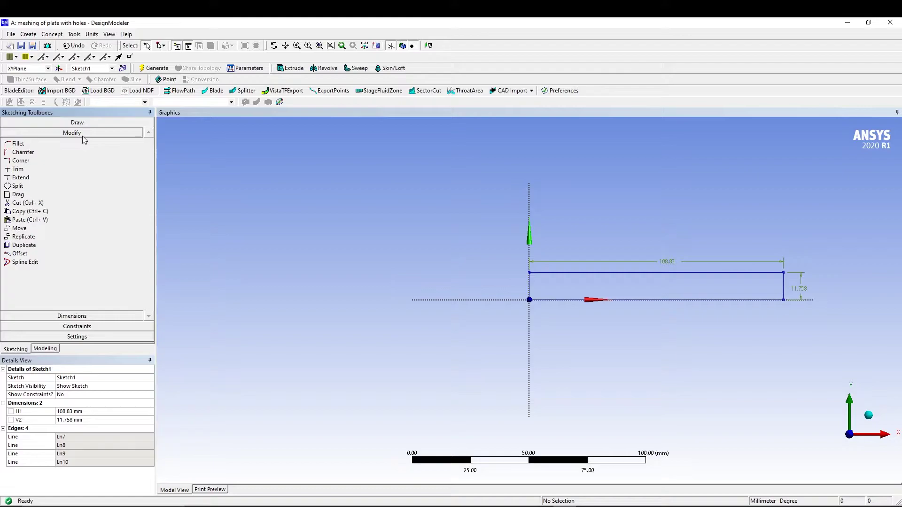
click(77, 316)
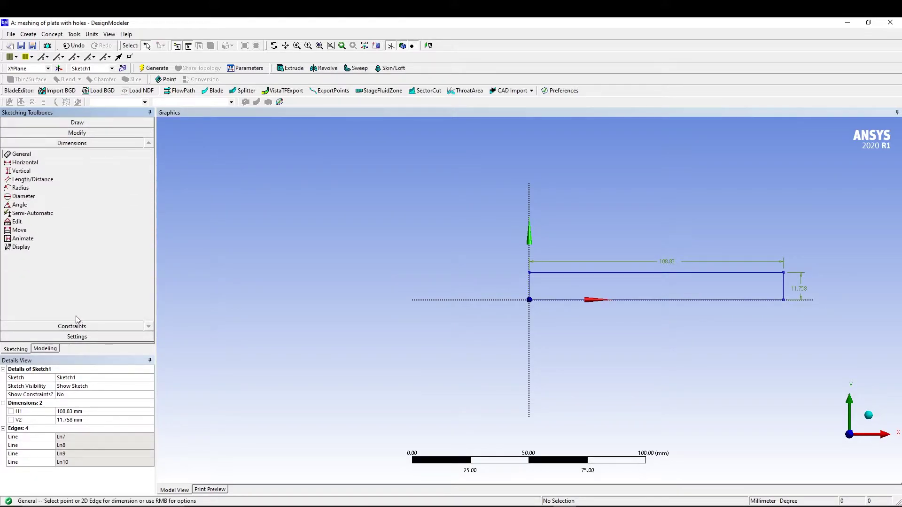
Step: Show the sketch dimensions' names together with their values and hide the names again
click(60, 249)
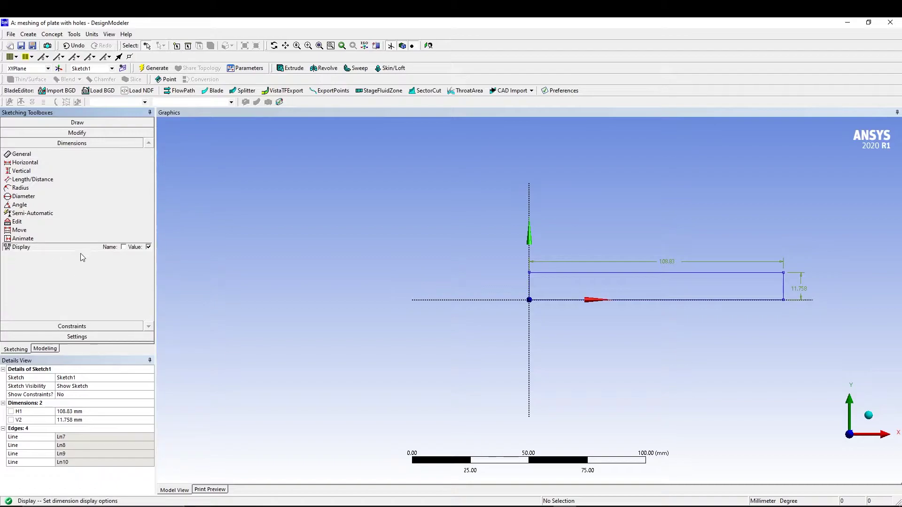
click(149, 247)
click(149, 247)
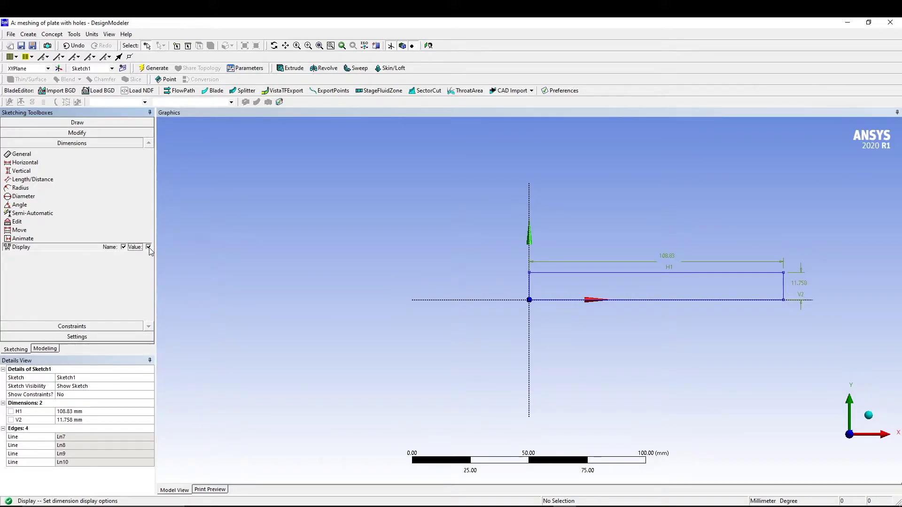
click(123, 248)
Step: Set the rectangle's horizontal dimension H1 to 50 mm and its vertical dimension V2 to 5 mm
click(94, 412)
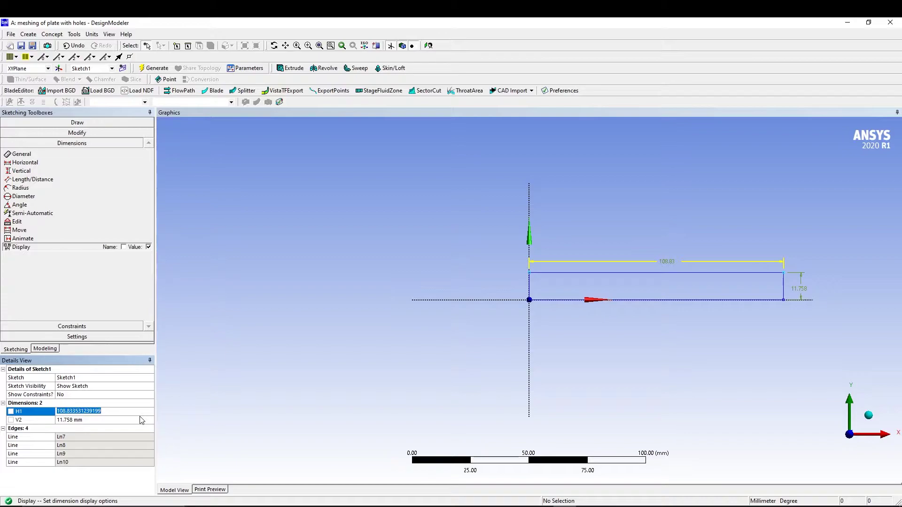
text(50)
click(104, 420)
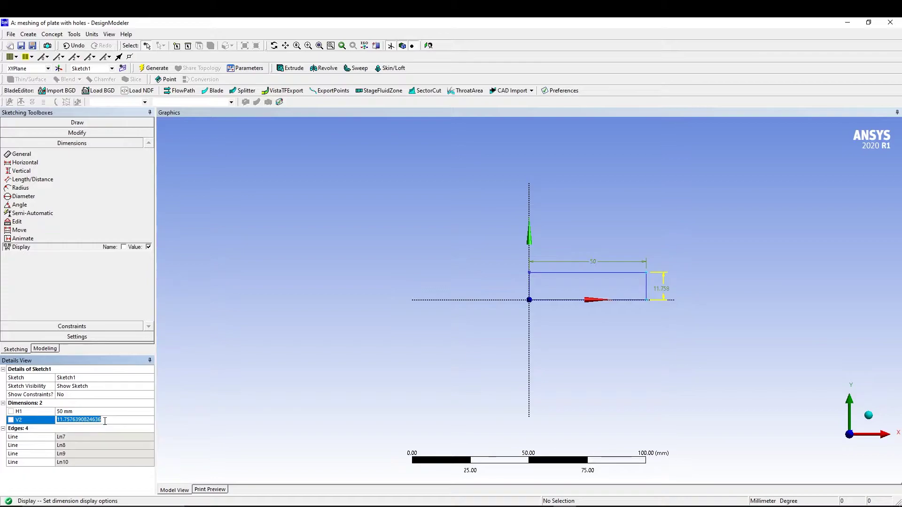
text(5)
click(99, 302)
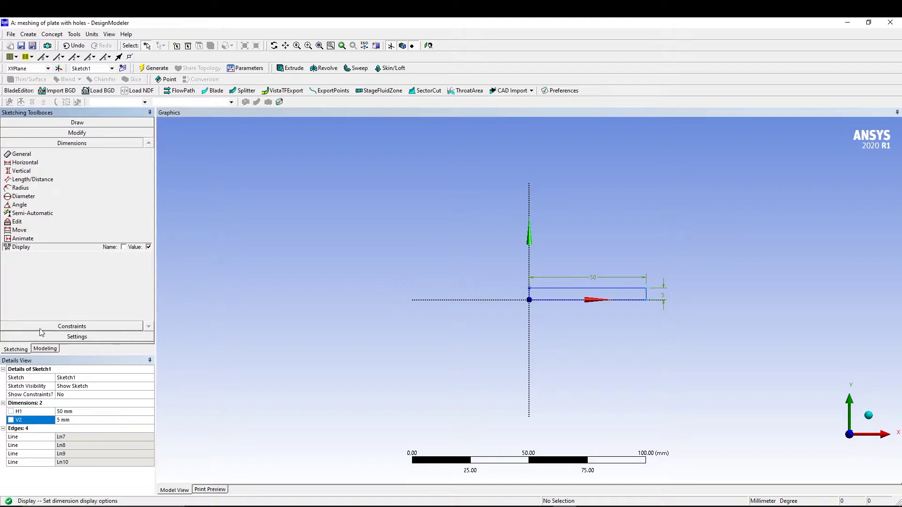
Step: Extrude the rectangle in Sketch1 to a fixed depth of 100 mm with Add Material and generate the plate
click(45, 349)
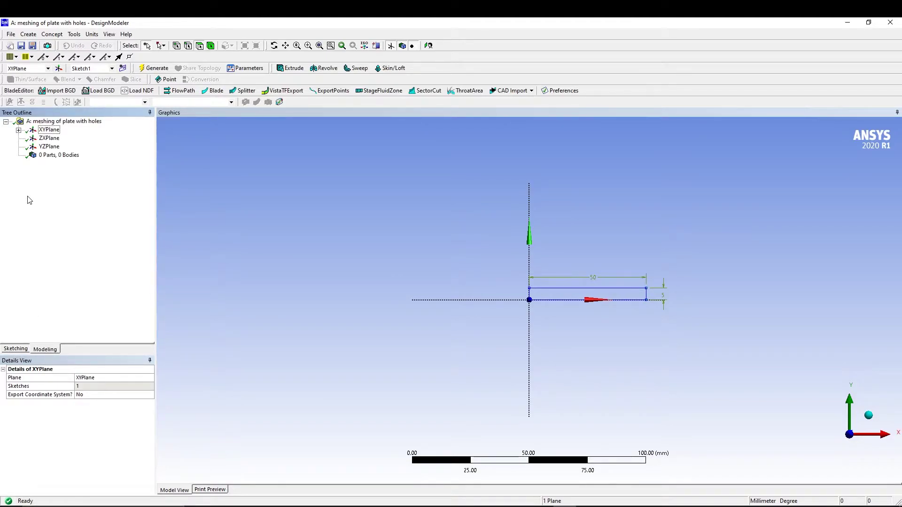
click(18, 131)
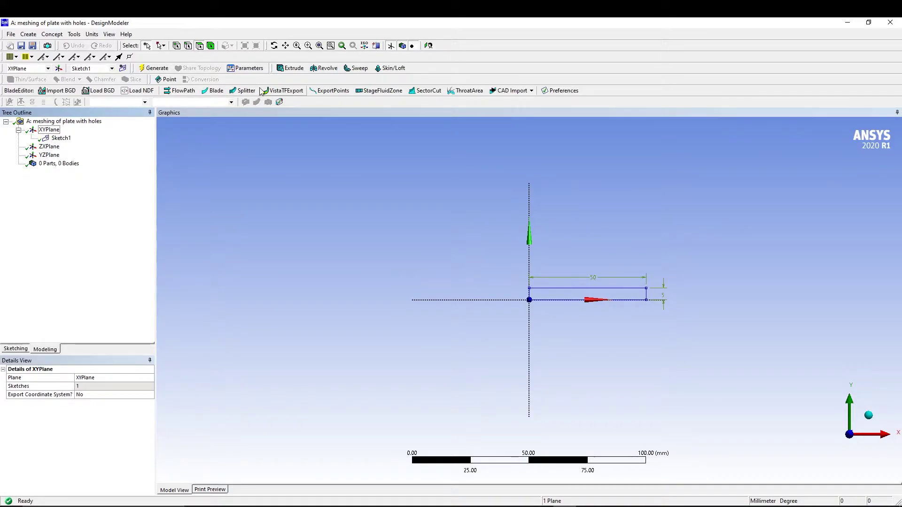
click(290, 68)
middle_drag(681, 221, 632, 250)
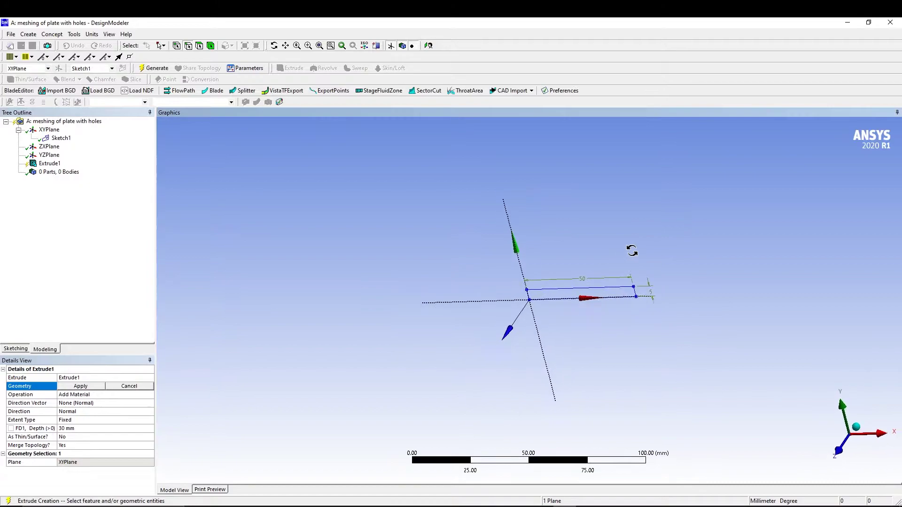
click(364, 45)
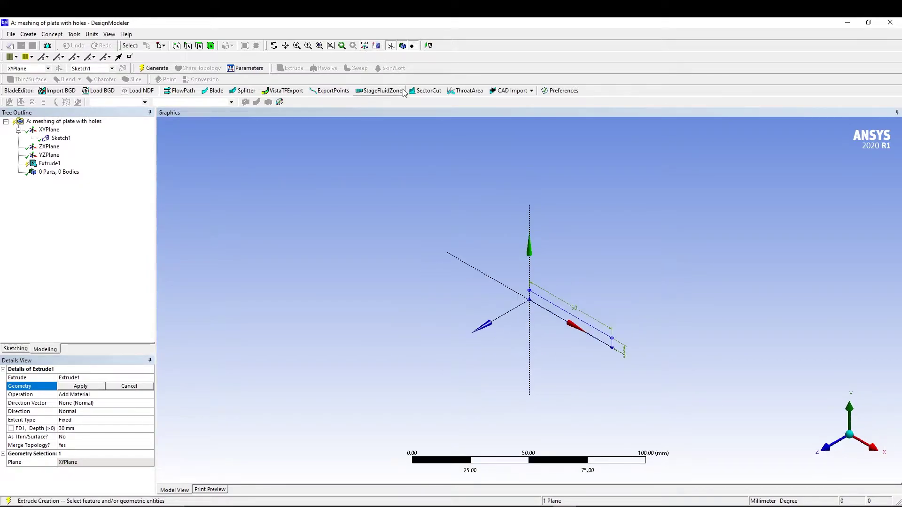
click(75, 388)
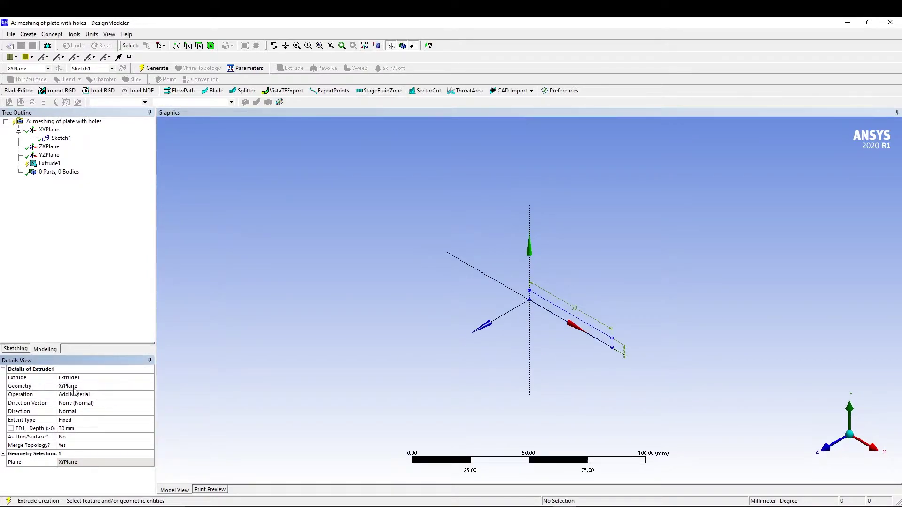
click(86, 388)
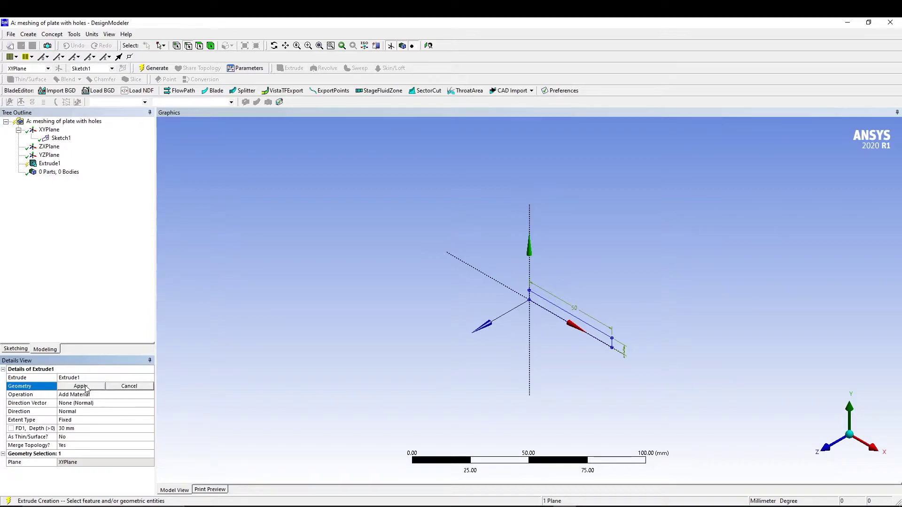
click(64, 141)
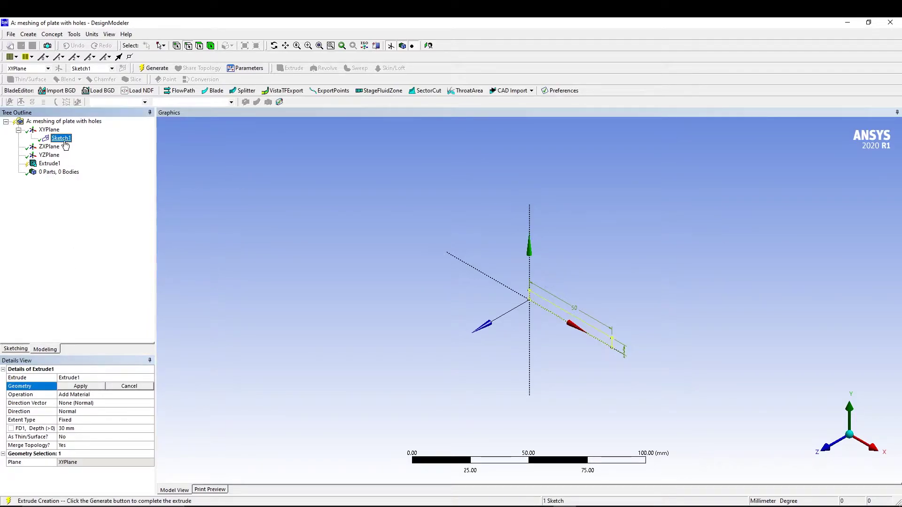
click(94, 387)
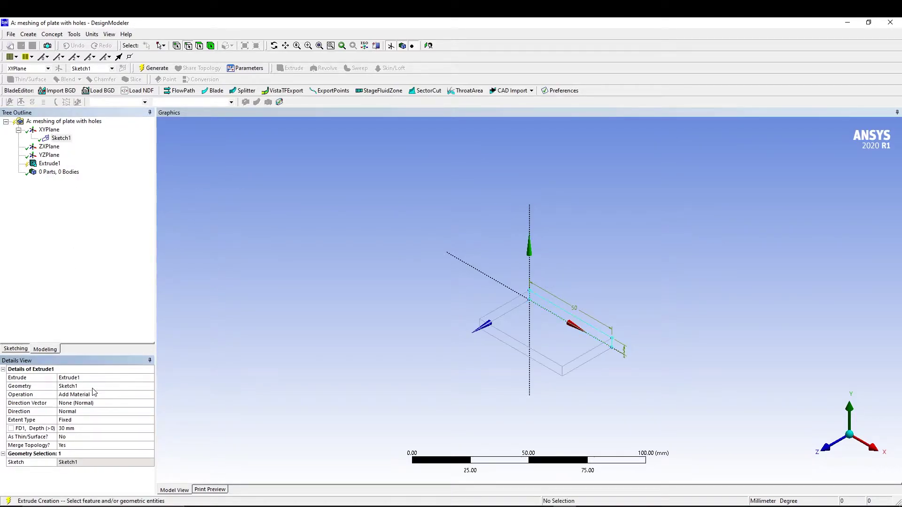
click(82, 429)
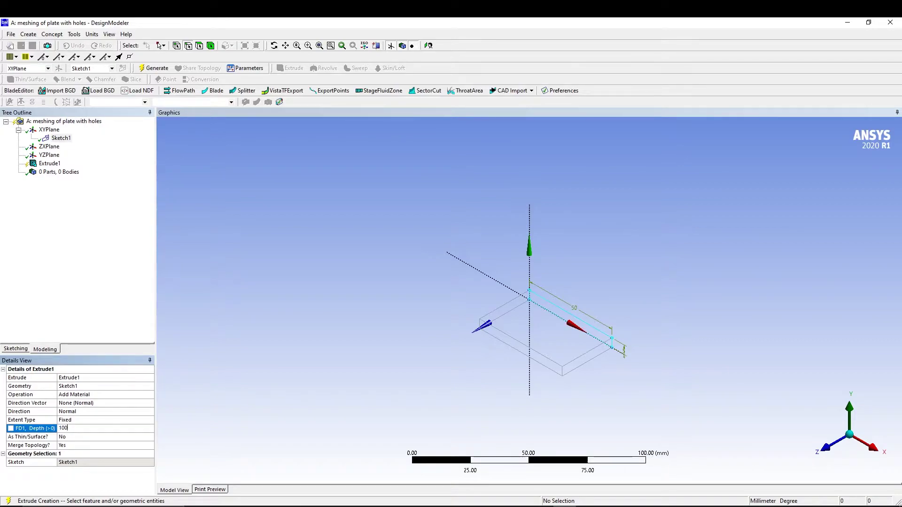
key(Return)
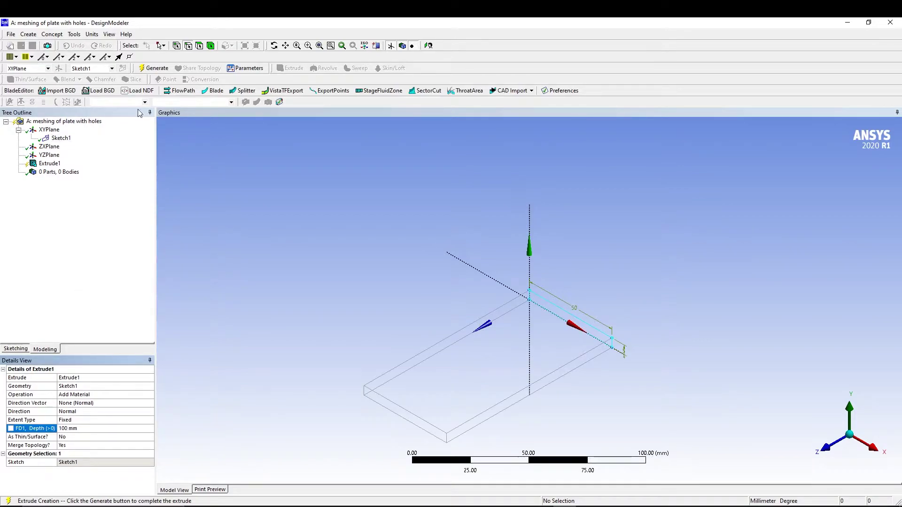
click(153, 68)
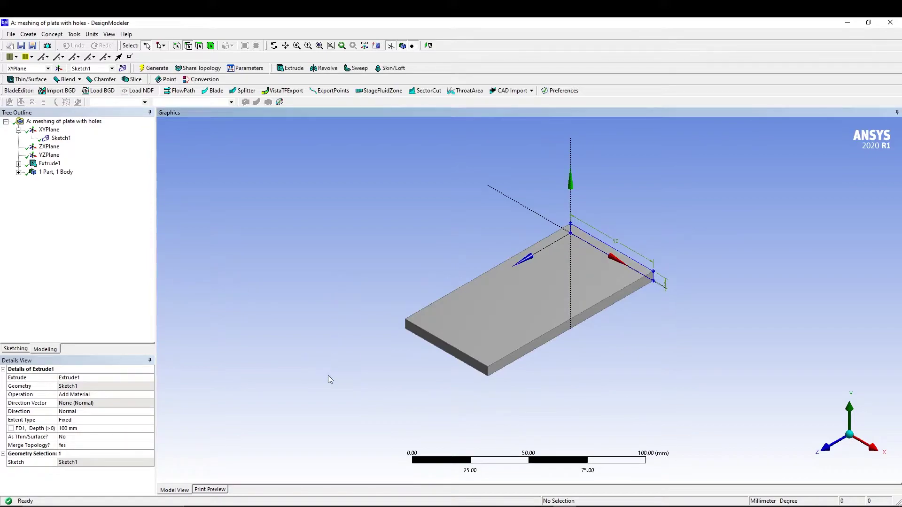
Step: Create and generate a new plane of type From Face, using the plate's large upper face as its base
middle_drag(300, 291, 319, 282)
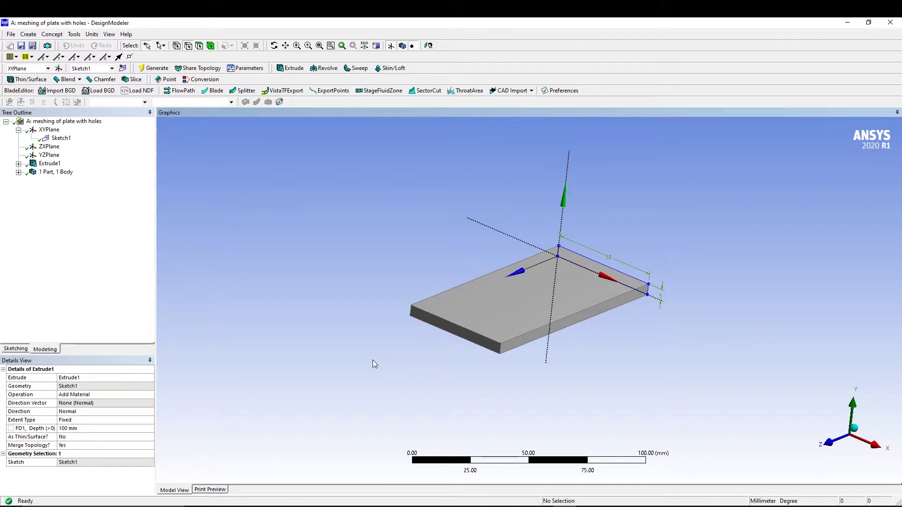
click(29, 35)
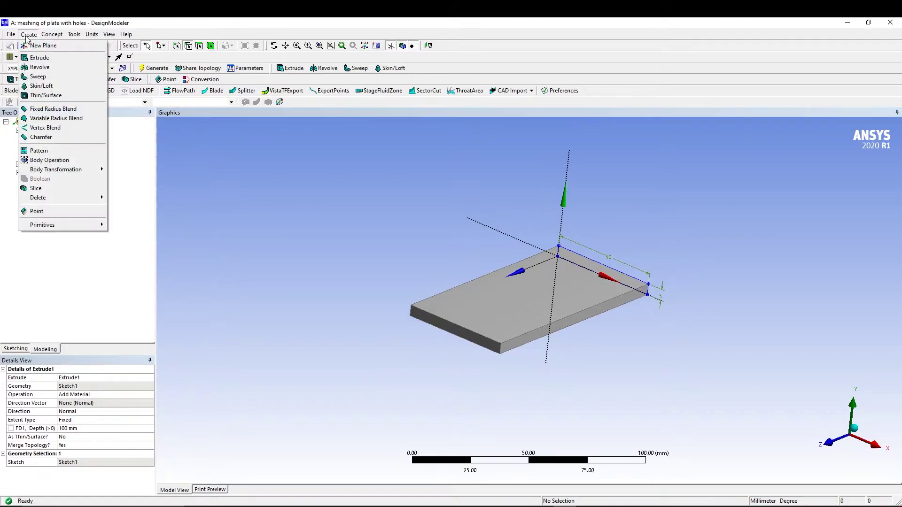
click(43, 45)
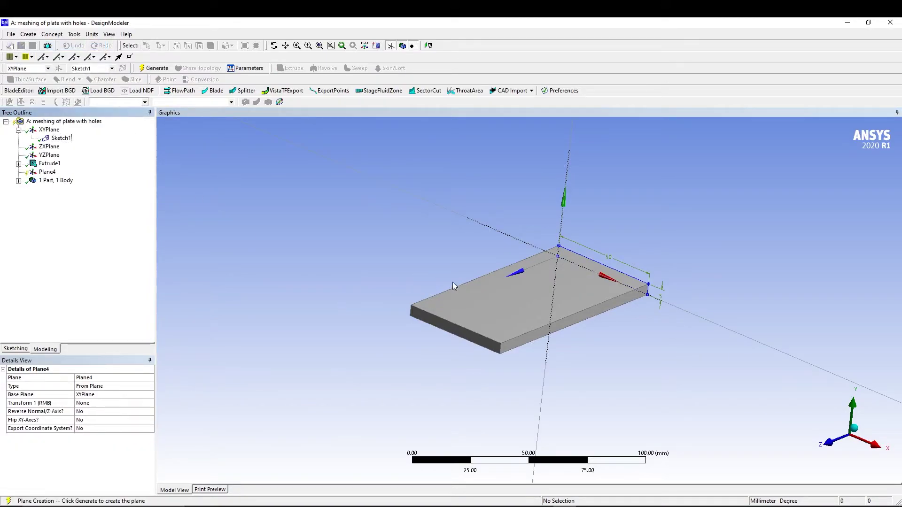
click(110, 386)
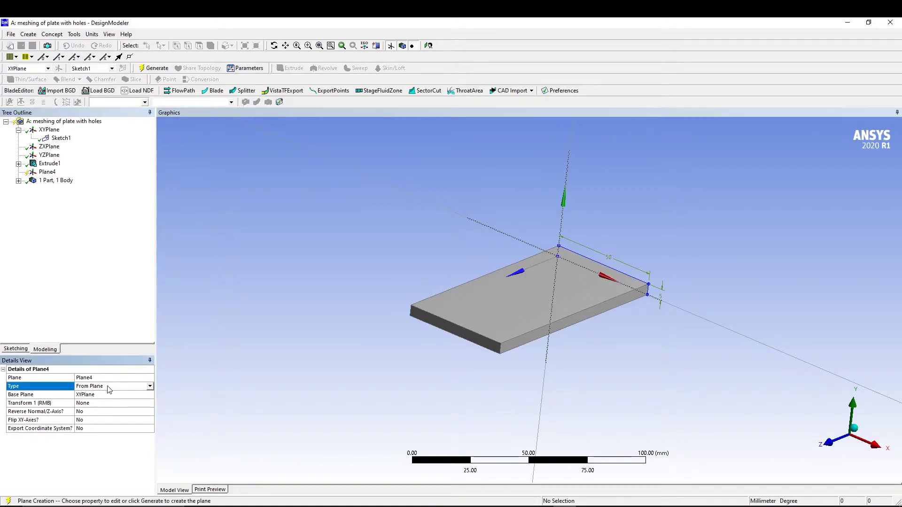
click(150, 387)
click(130, 400)
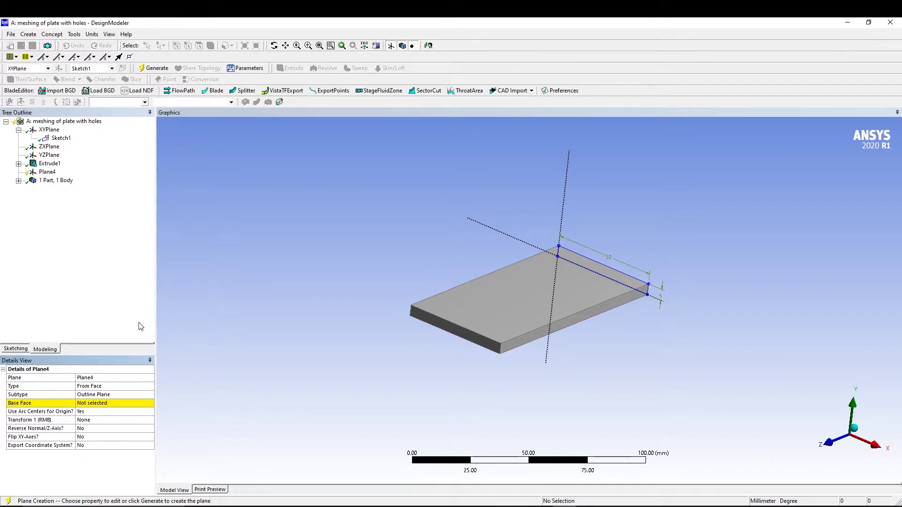
click(103, 407)
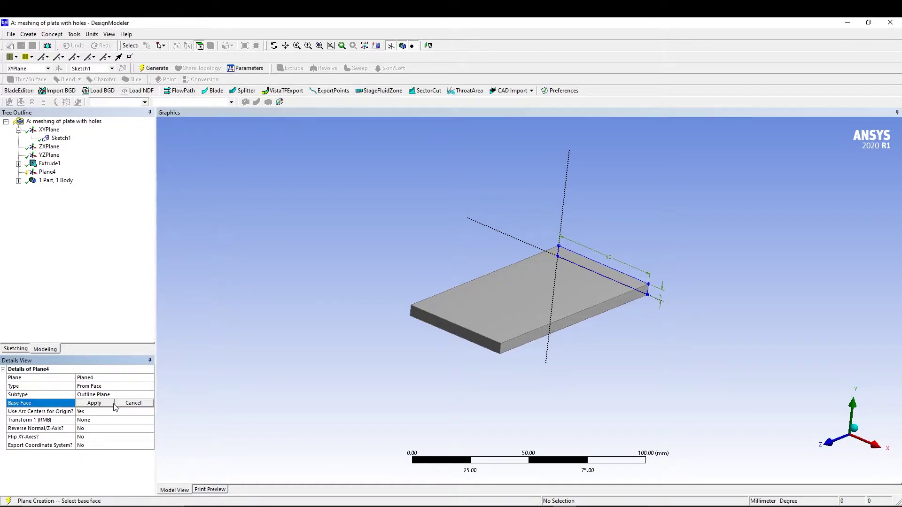
click(525, 300)
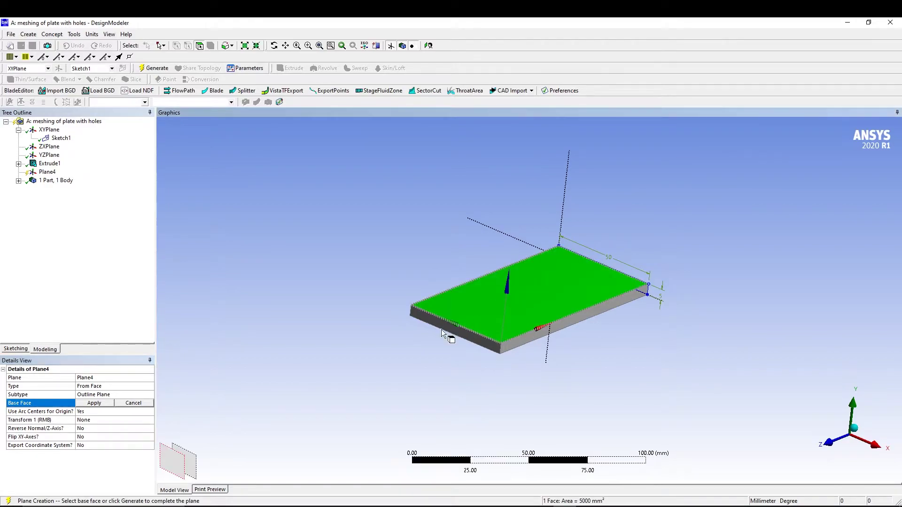
click(95, 403)
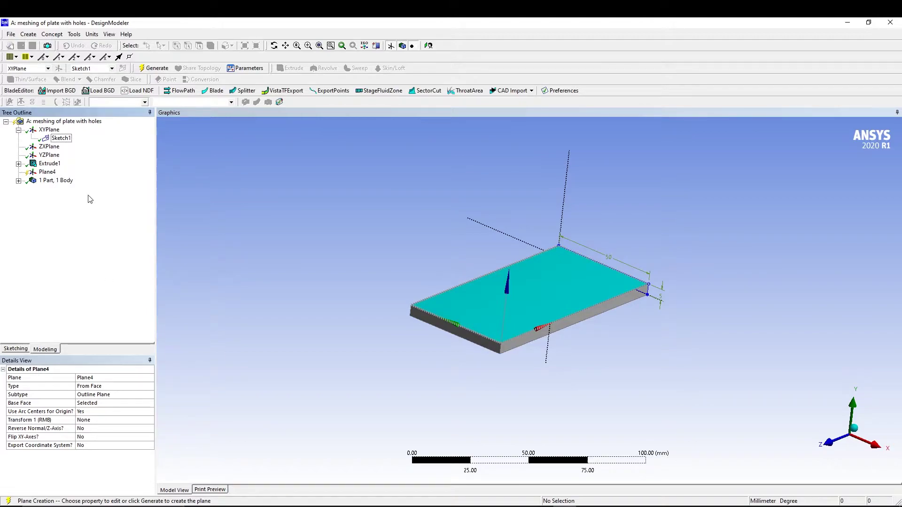
click(154, 68)
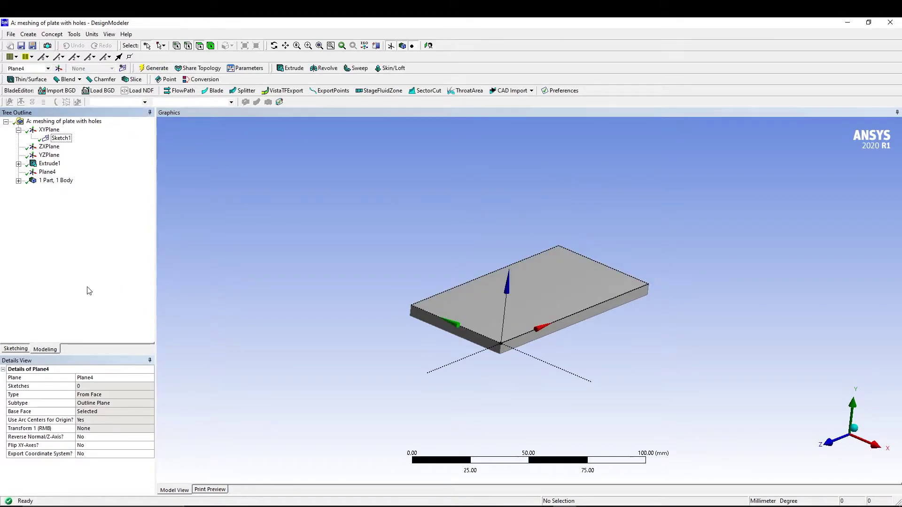
Step: Sketch a circle about 11 mm in diameter on Plane4, centred about 49 mm along X and 9 mm along Y from its origin
click(37, 172)
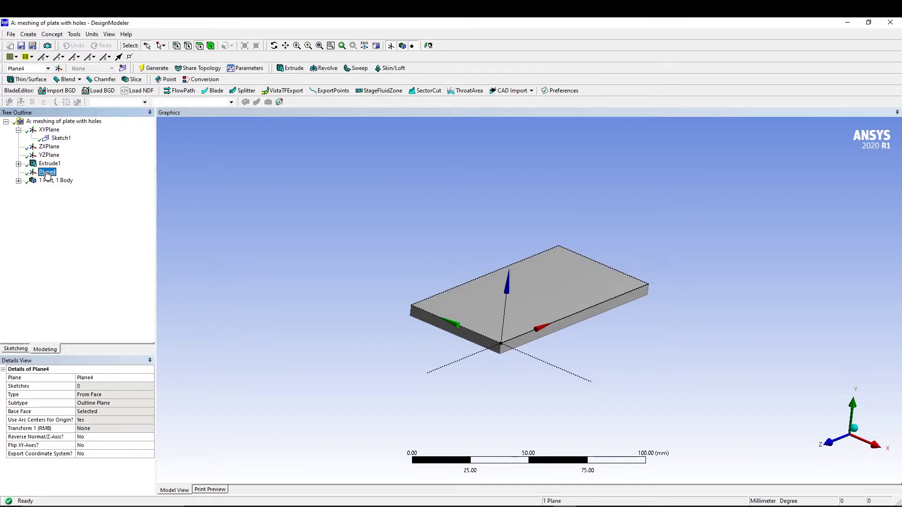
right_click(46, 173)
click(63, 199)
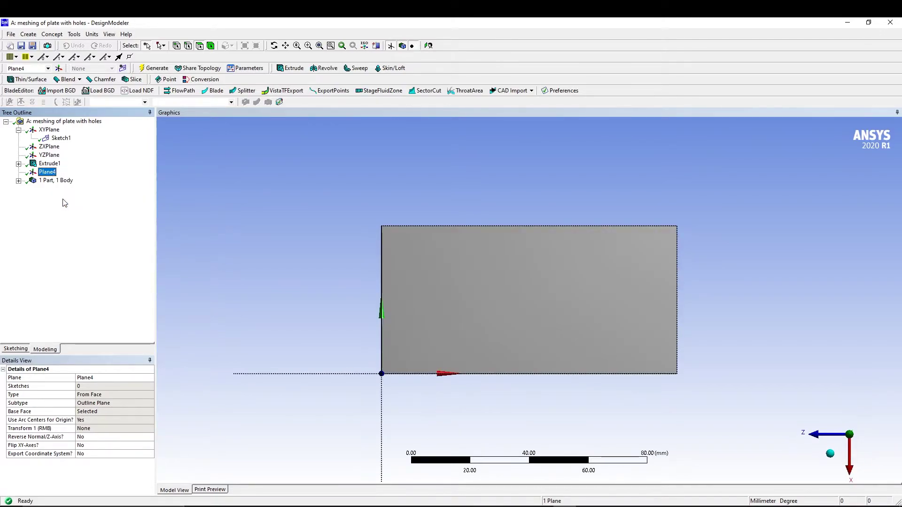
click(13, 349)
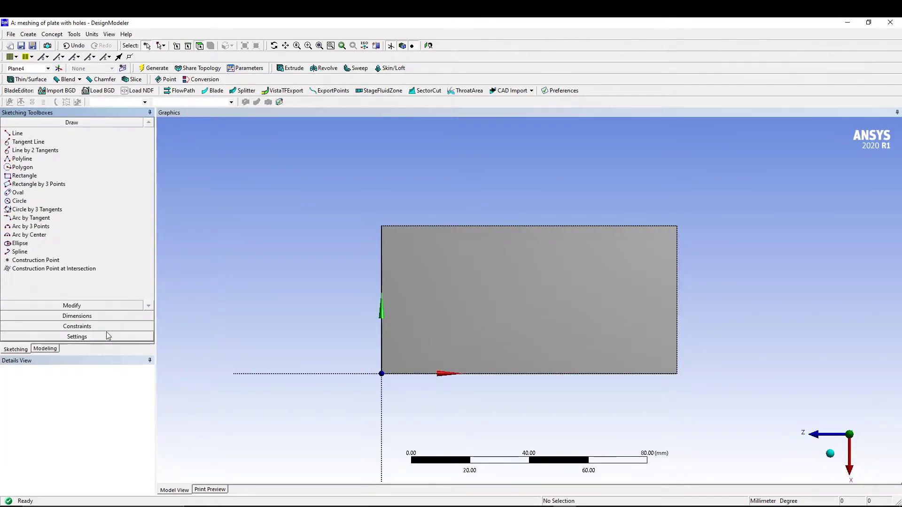
click(21, 201)
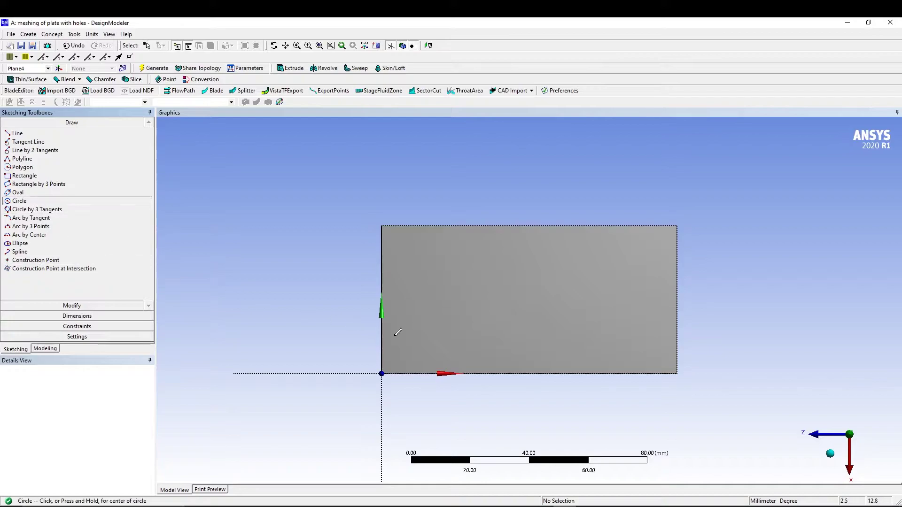
click(527, 348)
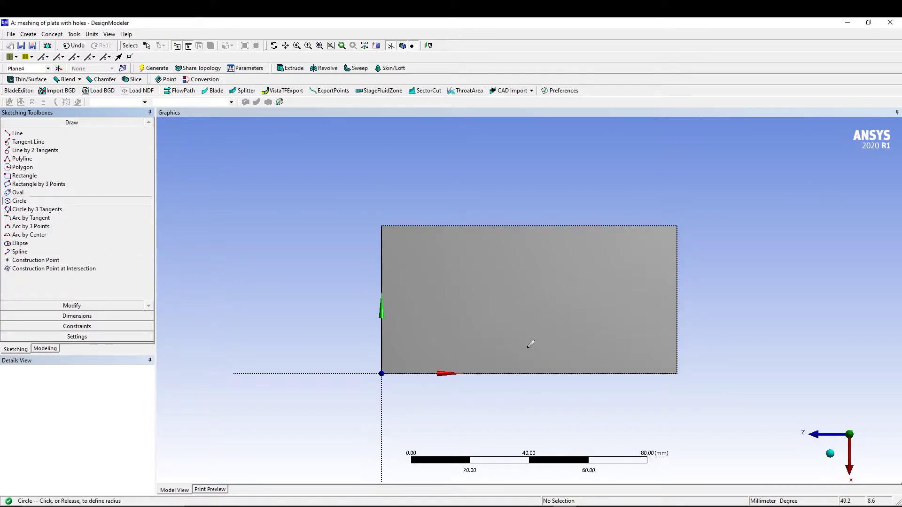
click(530, 339)
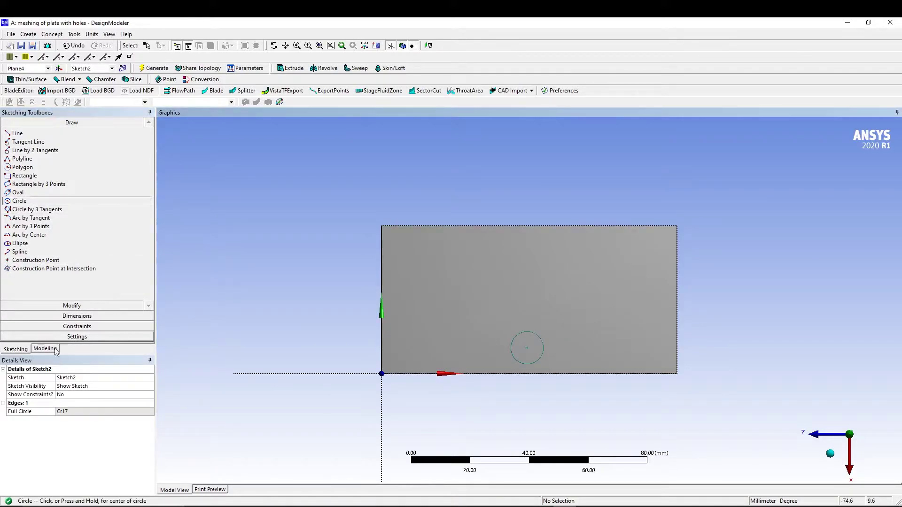
Step: Add a diameter dimension to the circle on the plate's upper face
click(77, 316)
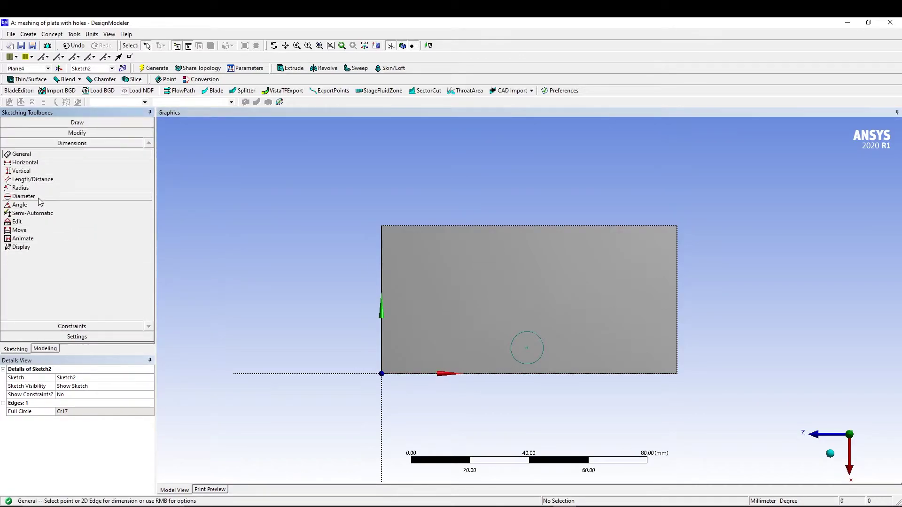
click(23, 196)
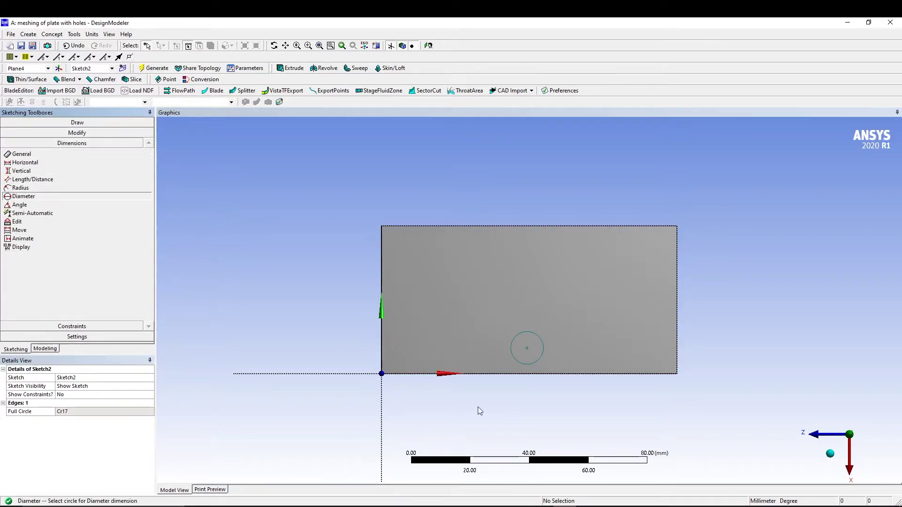
click(537, 360)
click(557, 394)
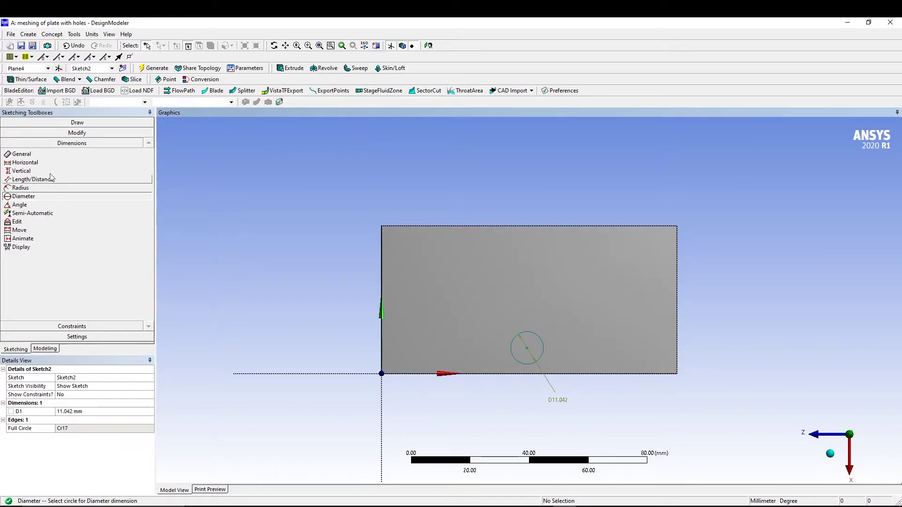
Step: Dimension the circle centre's distances to the short edge along the plane's Y axis and the long edge along its X axis
click(21, 154)
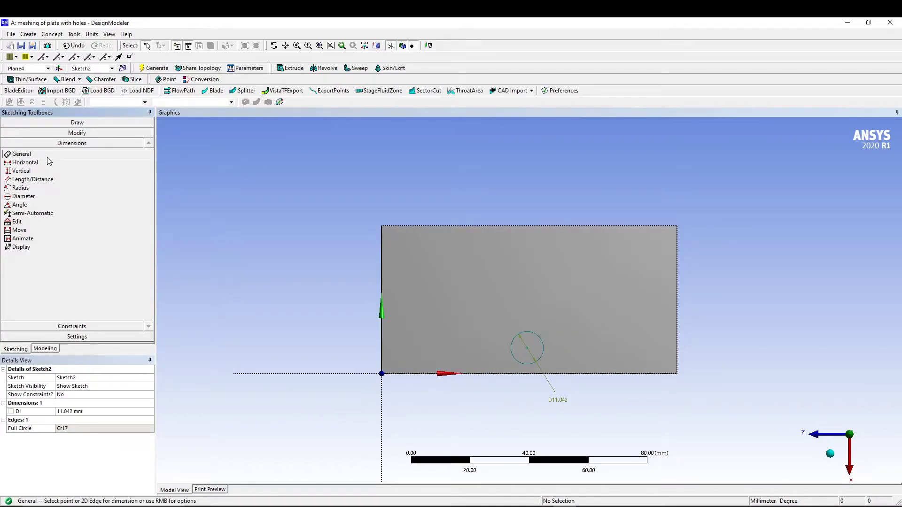
click(527, 348)
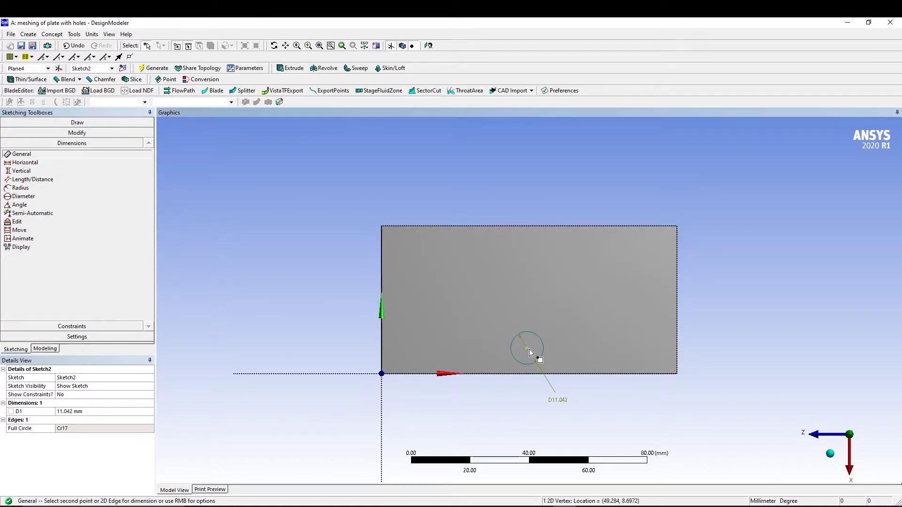
click(380, 324)
click(440, 403)
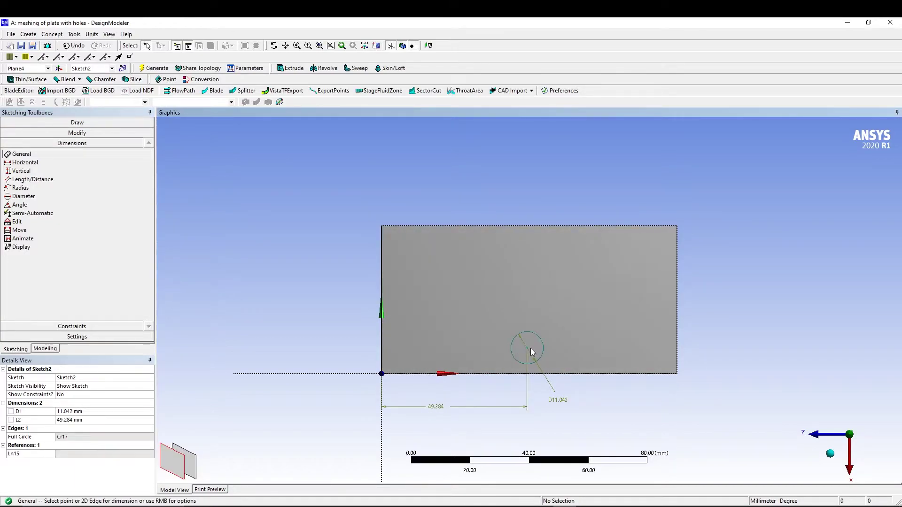
click(529, 348)
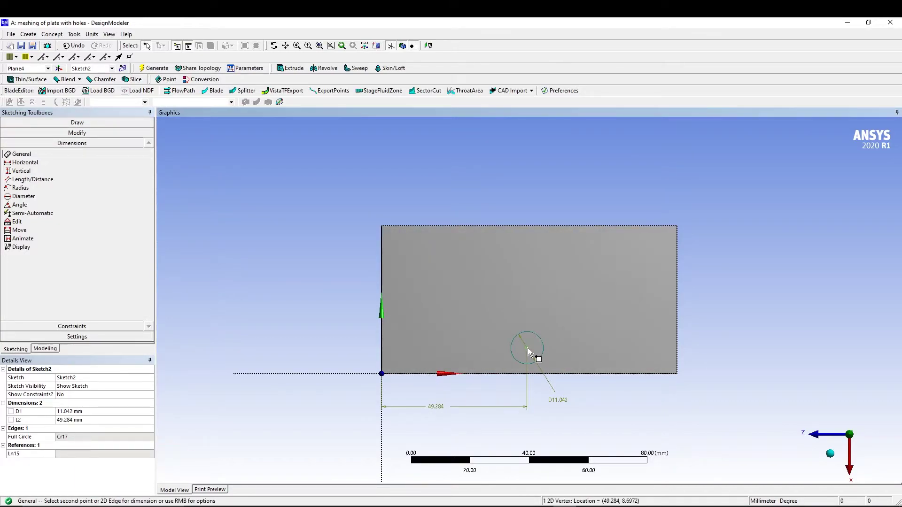
click(594, 374)
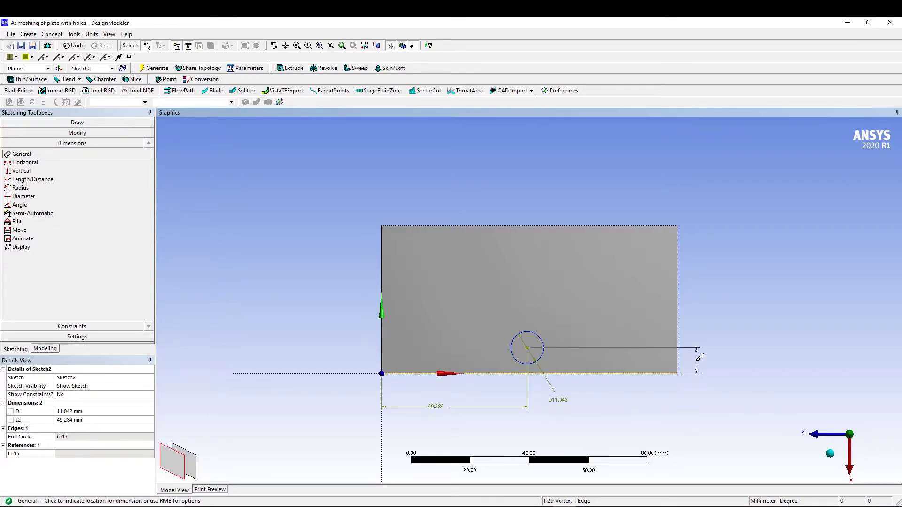
click(697, 361)
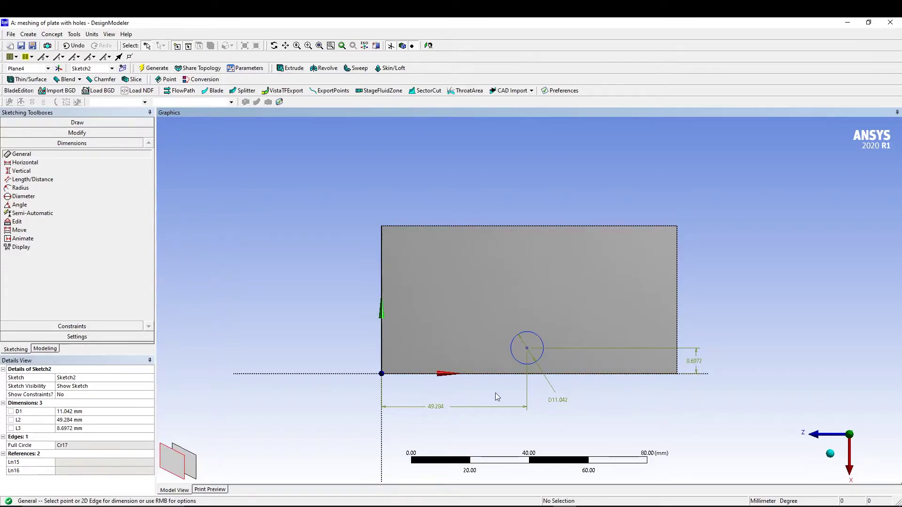
Step: Set the circle's diameter to 7 mm
click(106, 411)
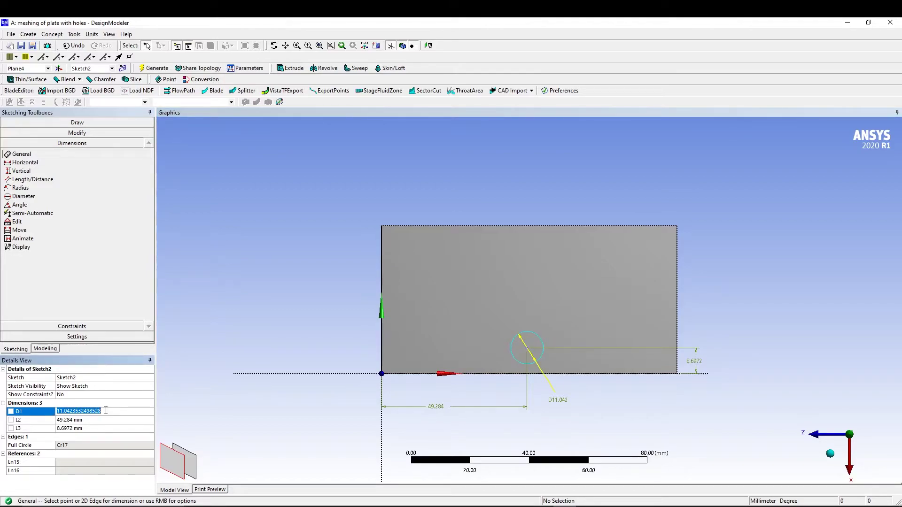
text(7)
key(Return)
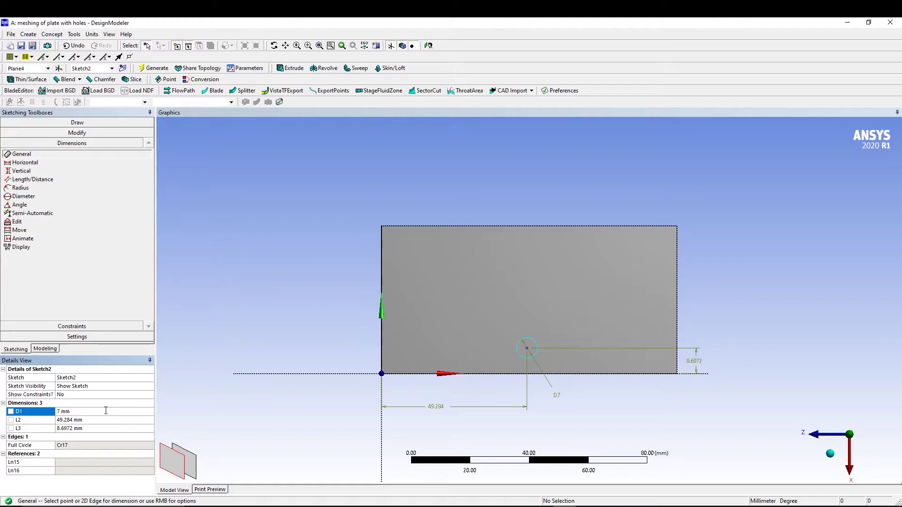
Step: Set the circle's diameter to 9 mm
click(106, 411)
text(9)
key(Return)
Step: Set the circle centre's distance to 50 mm from the short edge and 10 mm from the long edge
click(101, 420)
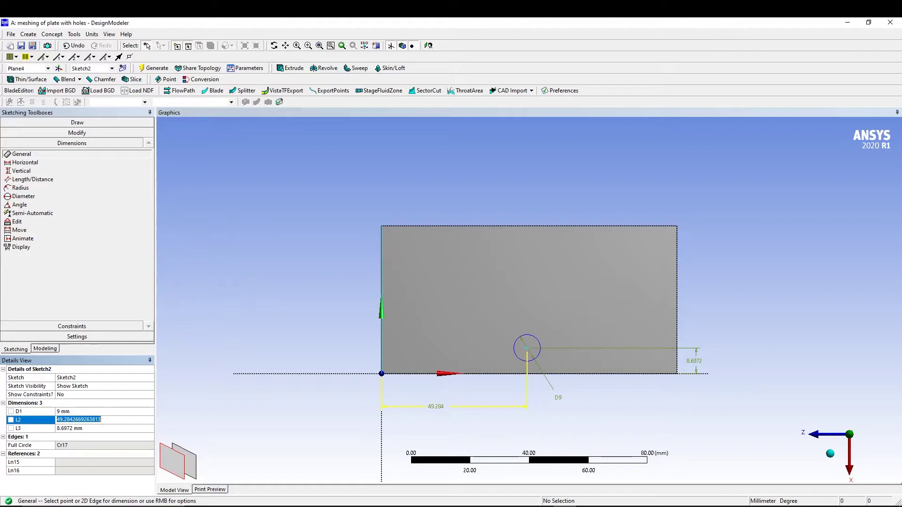
text(50)
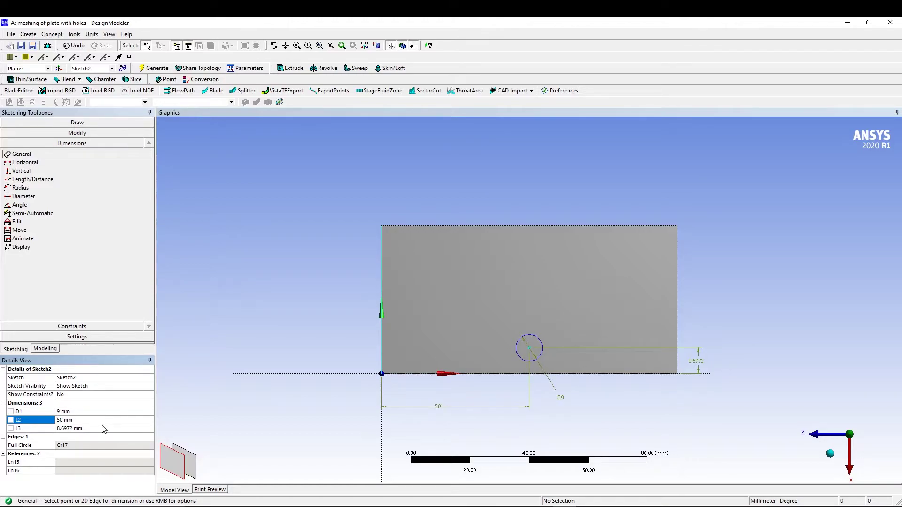
click(104, 428)
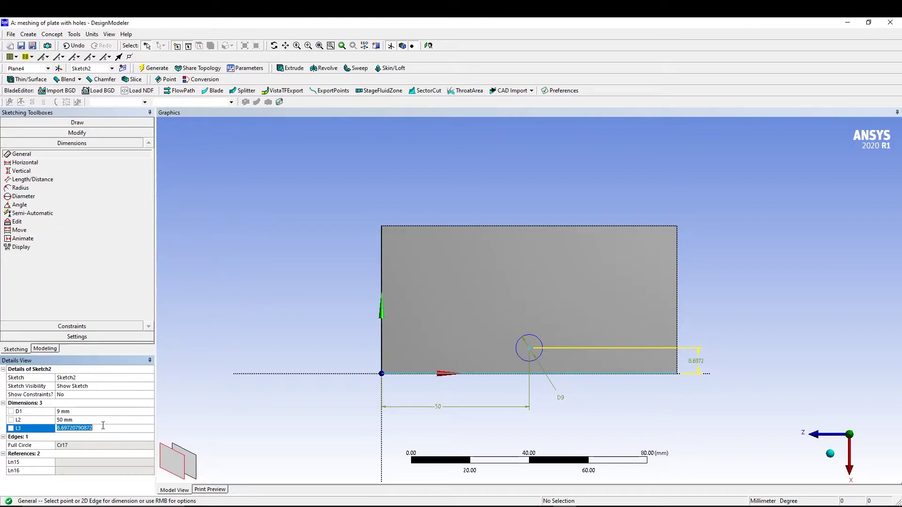
text(10)
key(Return)
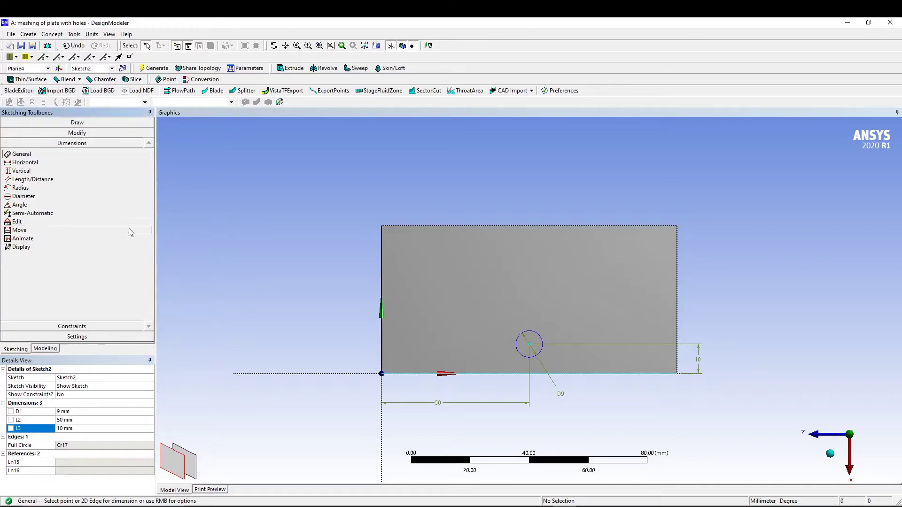
Step: Extrude Sketch2 on Plane4 with the Cut Material operation and generate it to cut the circular hole through the plate
click(46, 349)
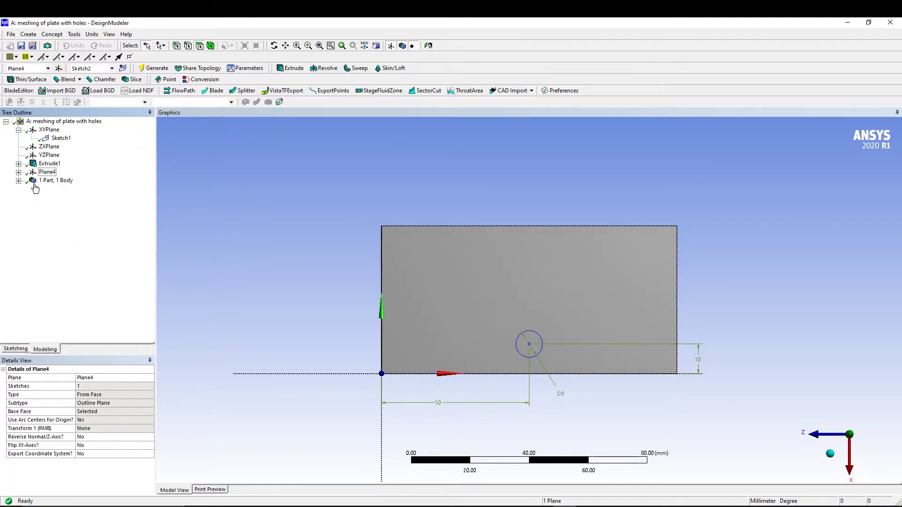
click(19, 172)
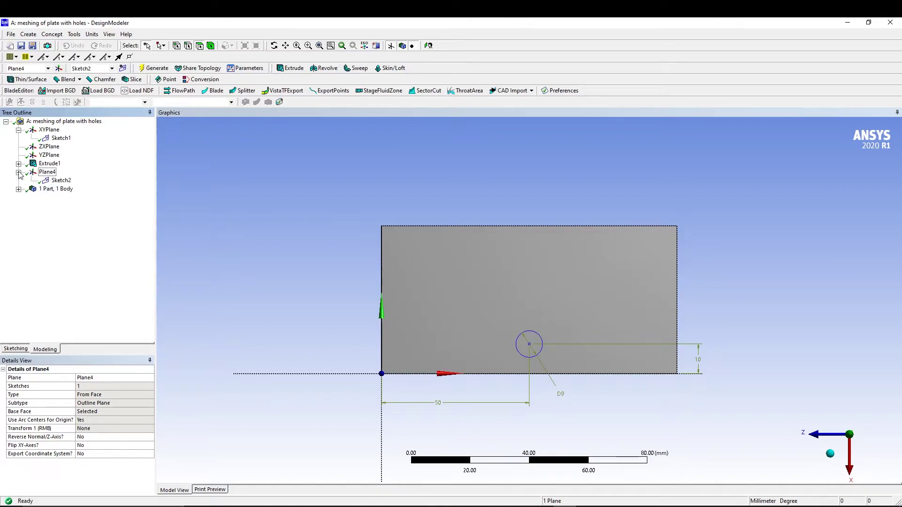
click(62, 180)
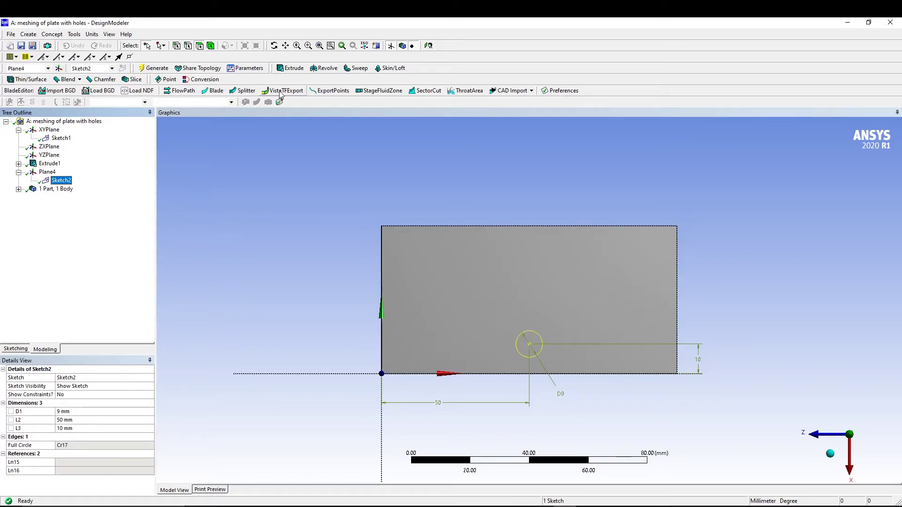
click(287, 69)
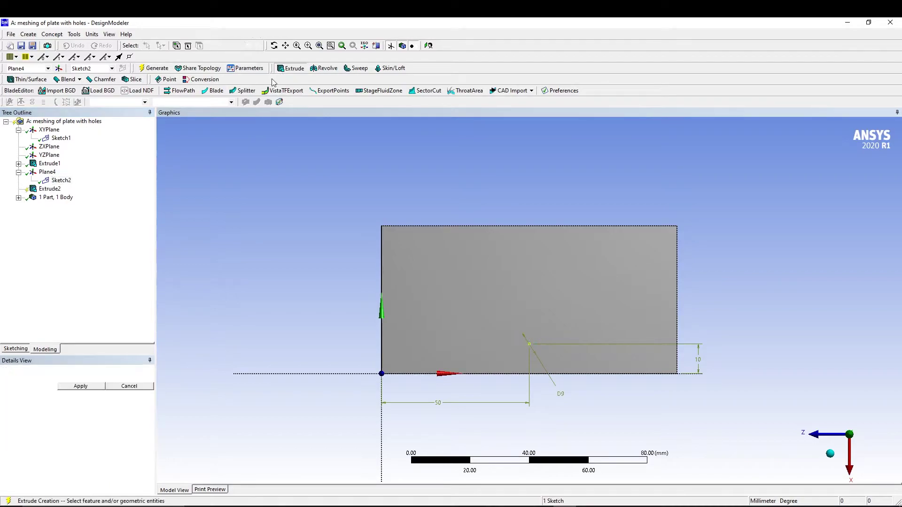
click(84, 387)
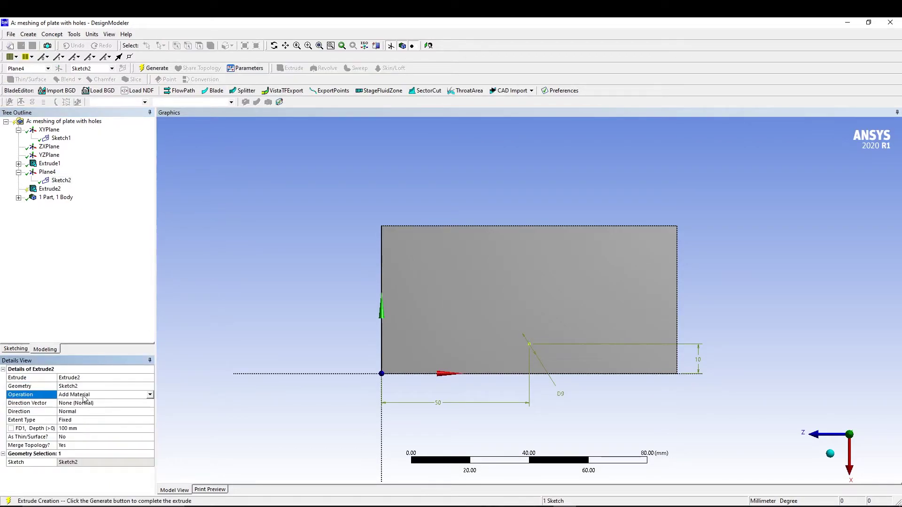
click(149, 395)
click(127, 403)
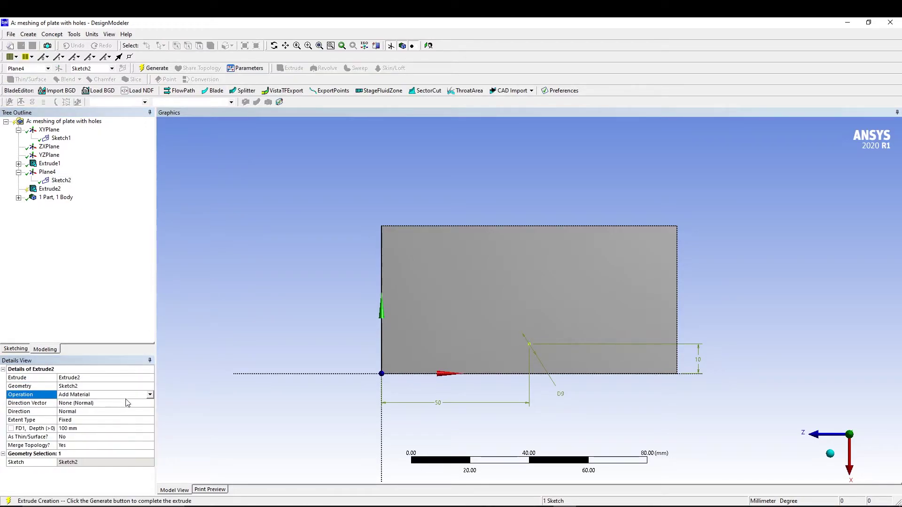
click(149, 396)
click(115, 413)
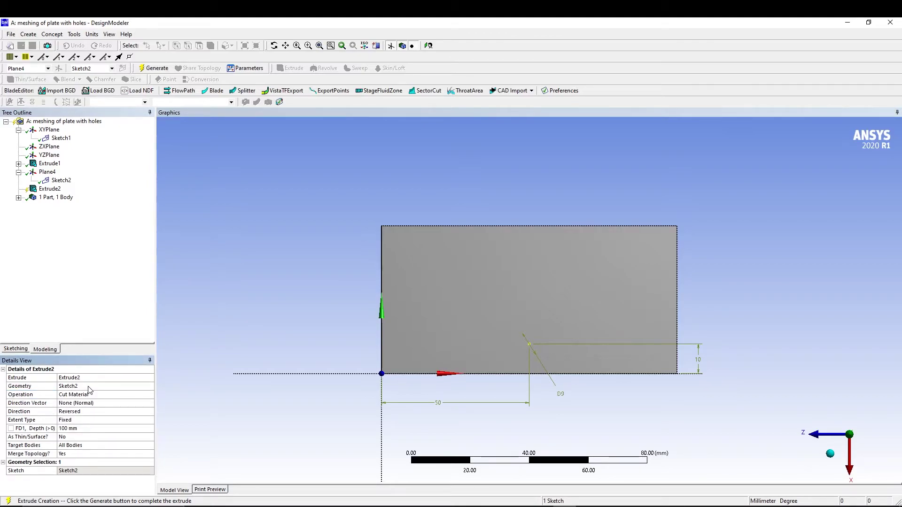
click(151, 69)
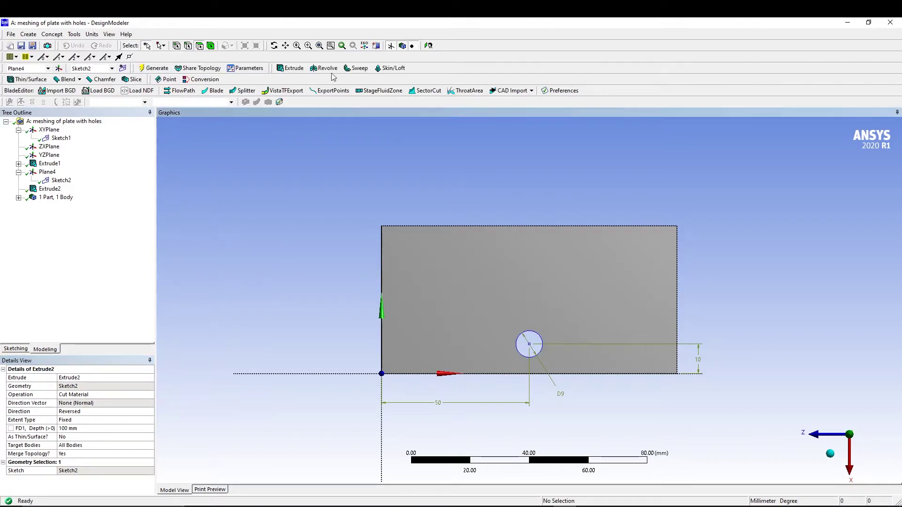
Step: Add a linear Pattern feature for repeating the plate's hole
click(365, 45)
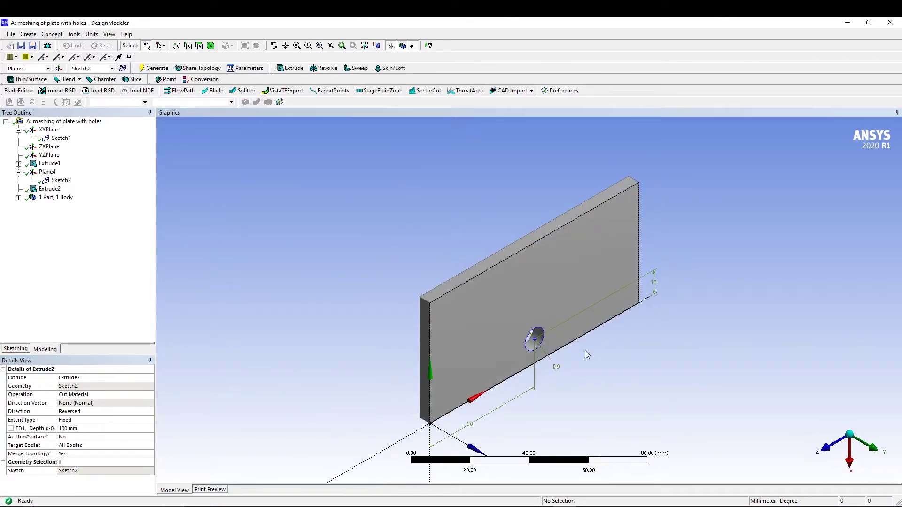
middle_drag(587, 355, 480, 267)
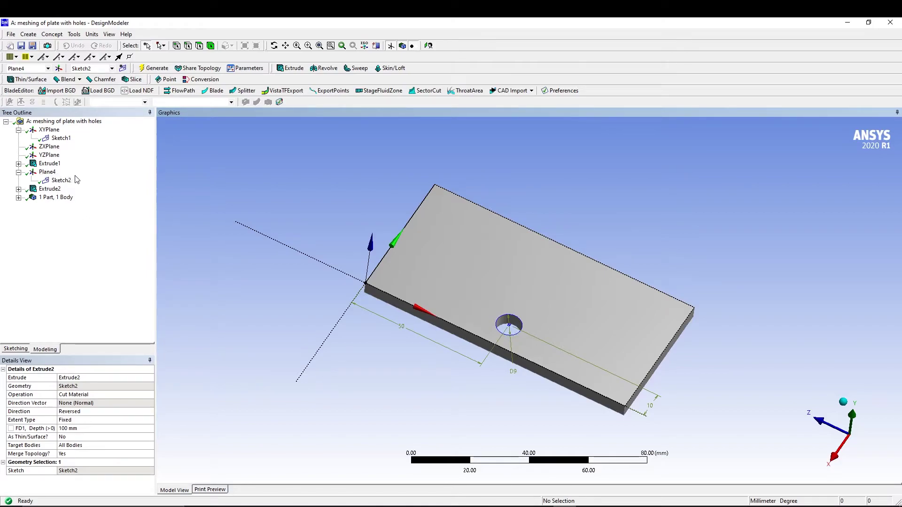
click(61, 182)
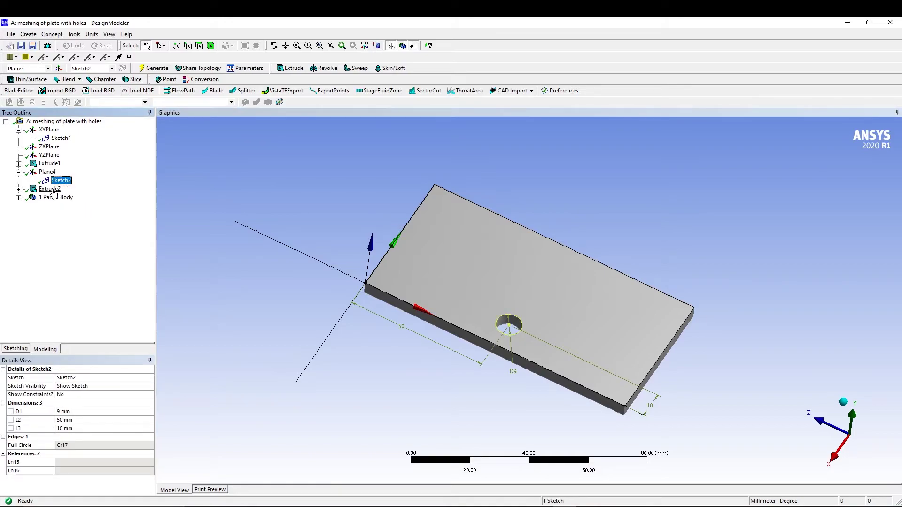
click(49, 189)
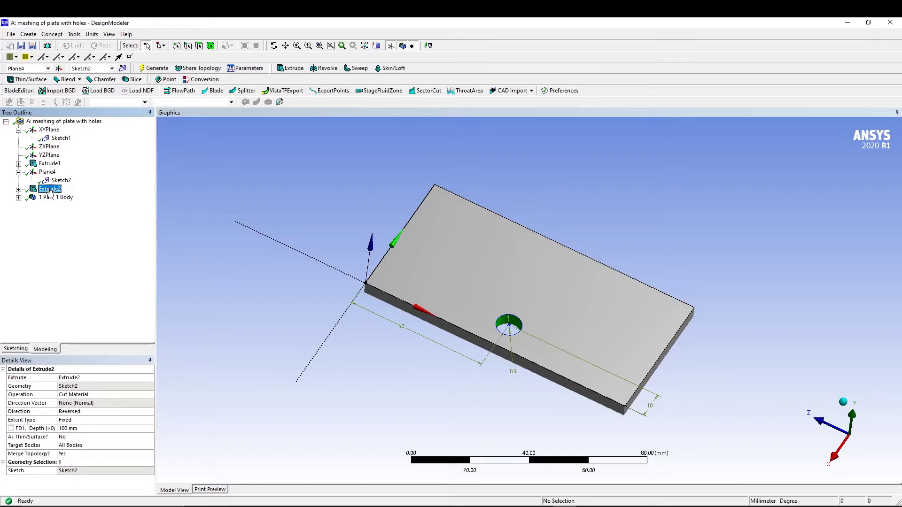
right_click(50, 191)
click(30, 230)
click(28, 34)
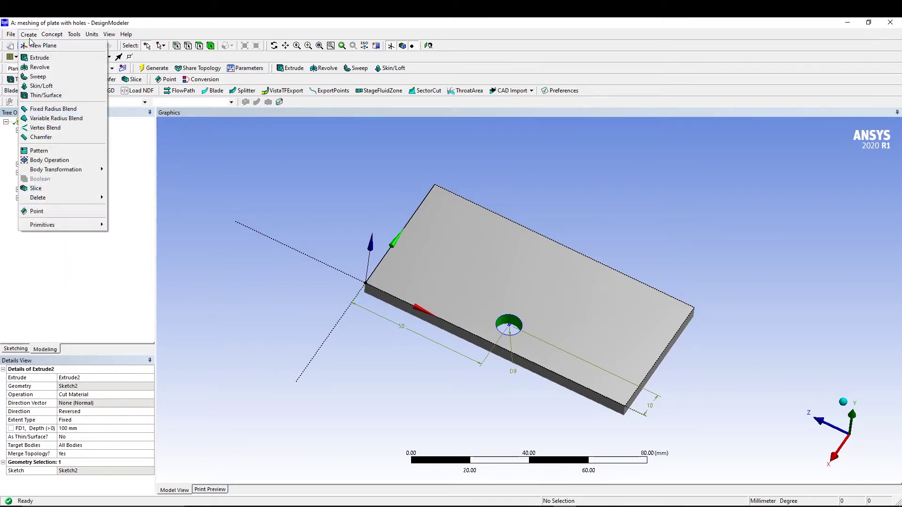
click(39, 151)
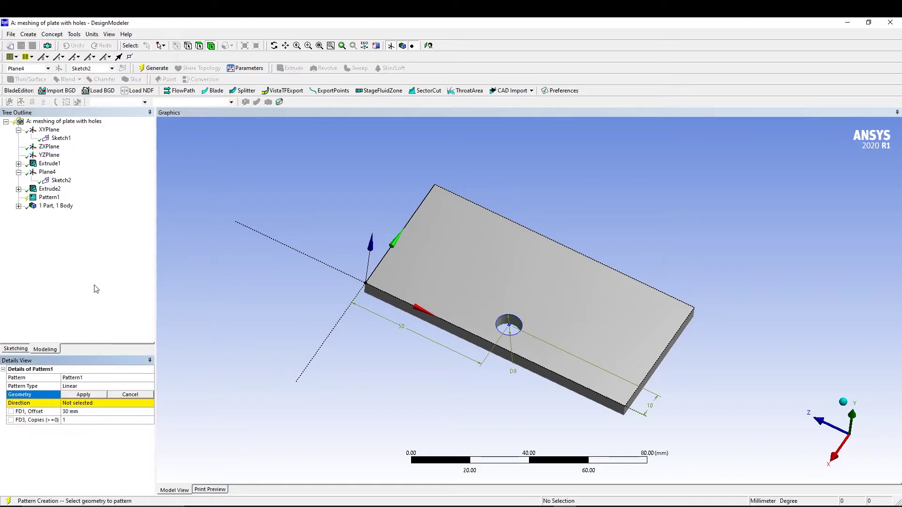
Step: Assign the hole's cylindrical inner face as the geometry of the linear pattern
click(84, 394)
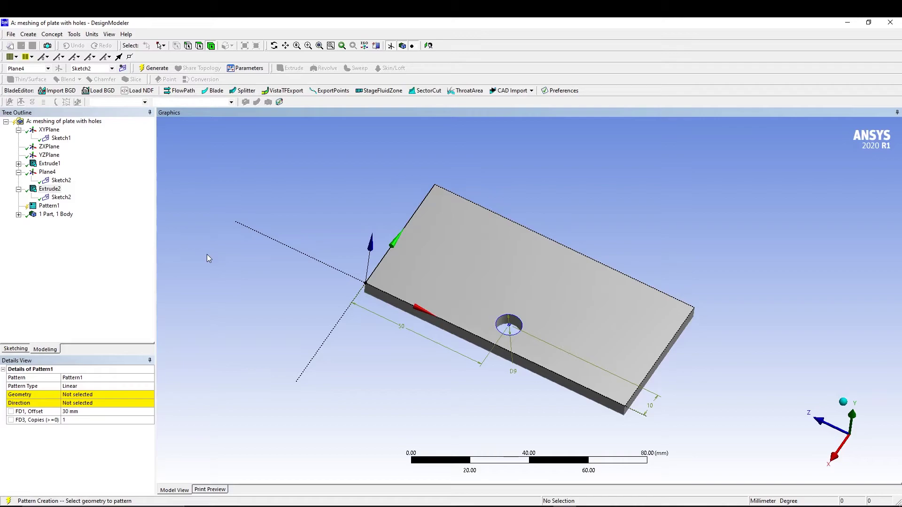
click(134, 305)
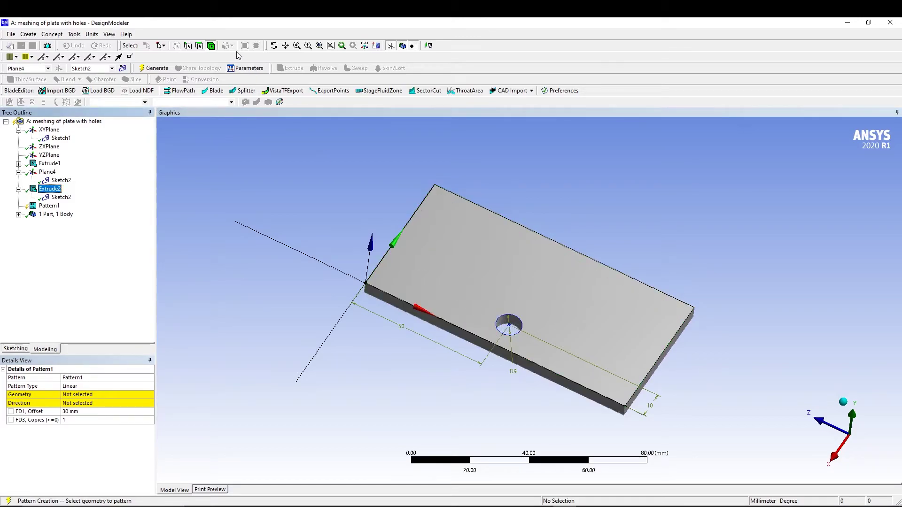
click(200, 45)
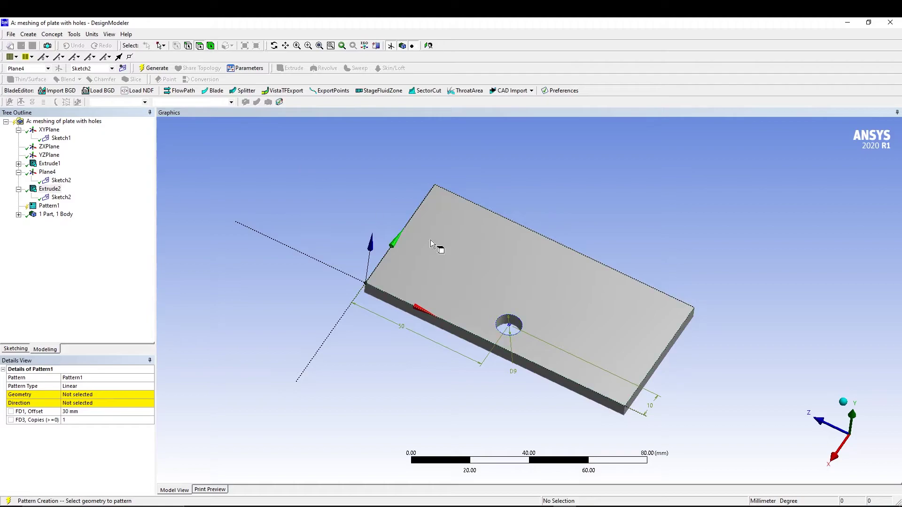
click(512, 320)
click(89, 396)
click(84, 395)
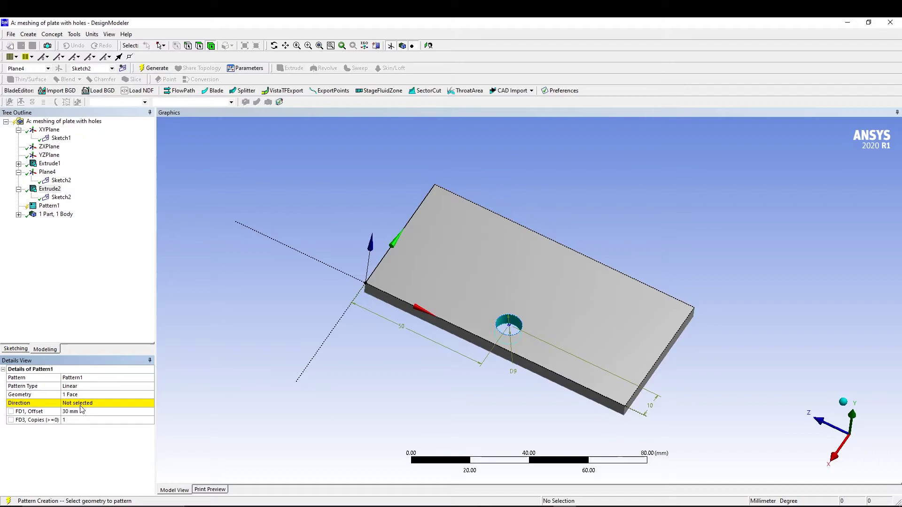
Step: Set the pattern direction along the plate's short edge on the plane's Y axis
click(80, 405)
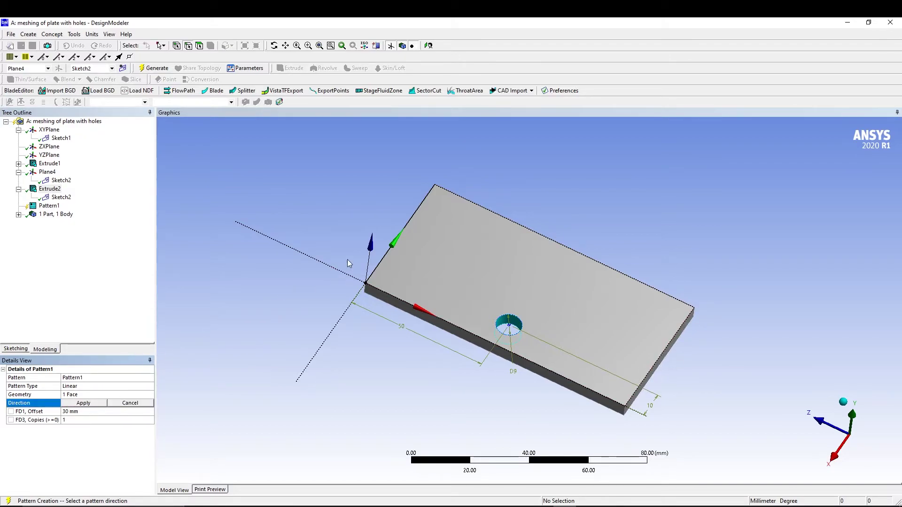
click(408, 224)
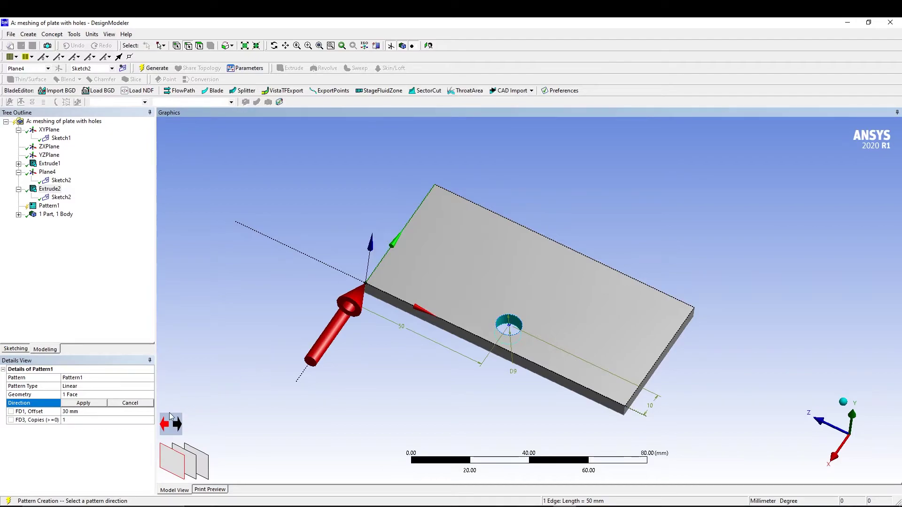
click(88, 412)
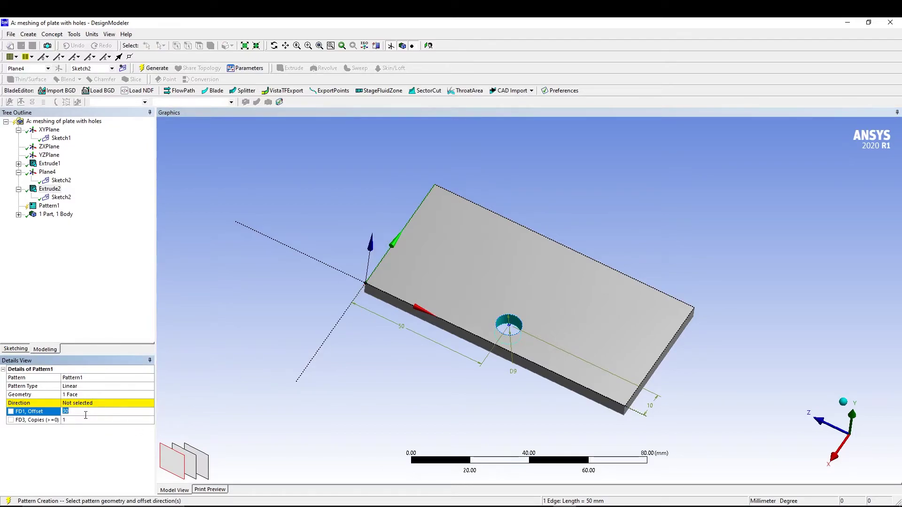
click(84, 404)
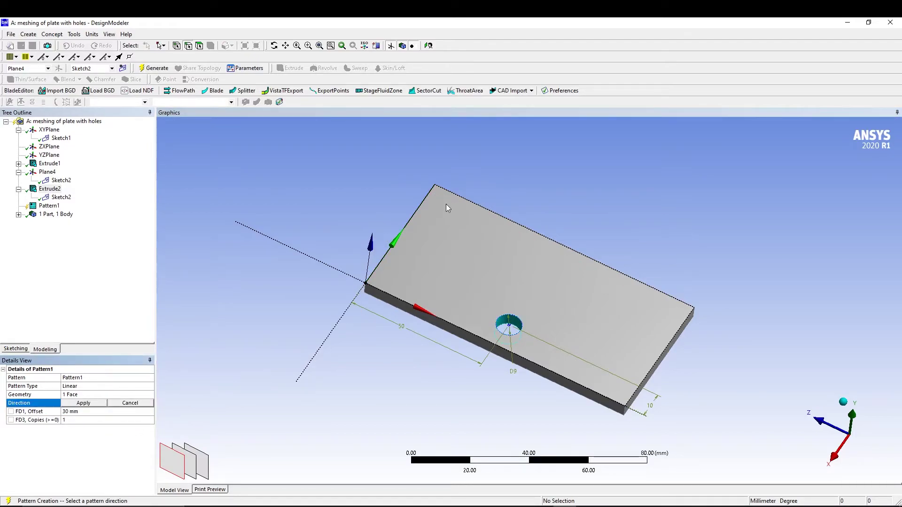
click(417, 211)
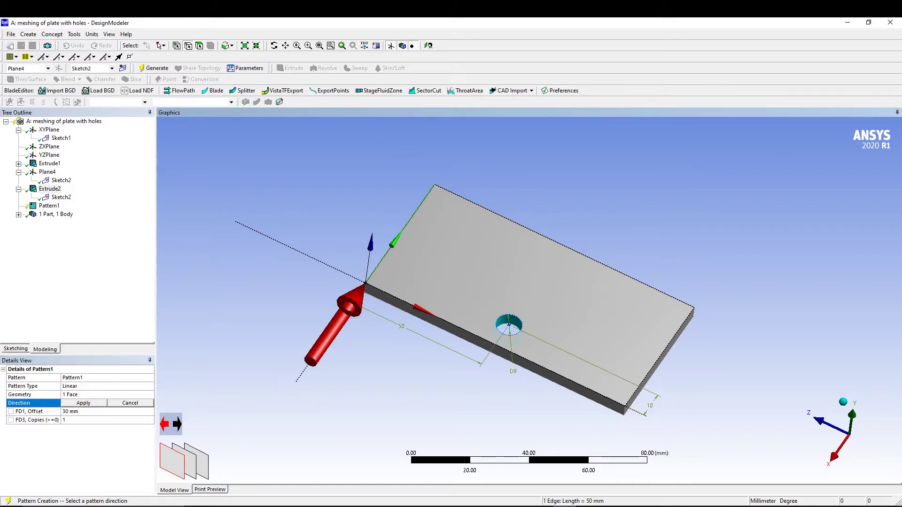
click(84, 403)
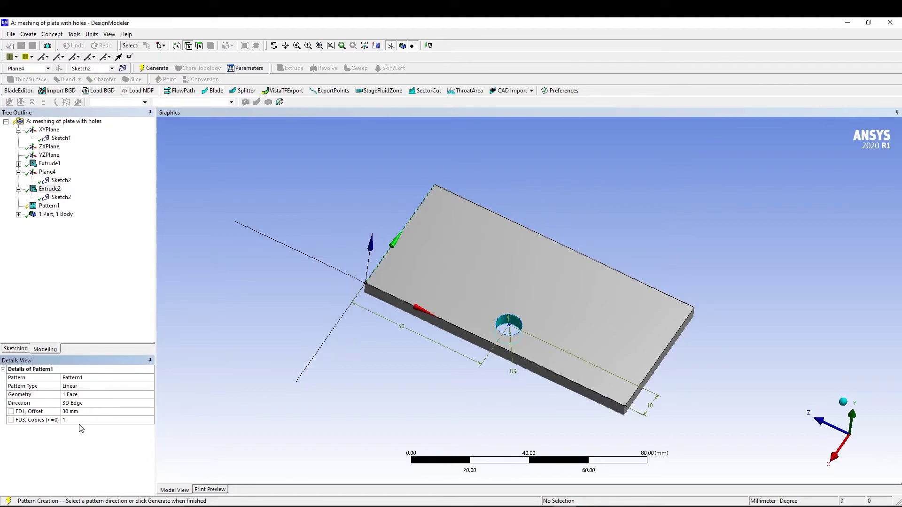
Step: Set the hole pattern to 5 copies and generate it
click(81, 412)
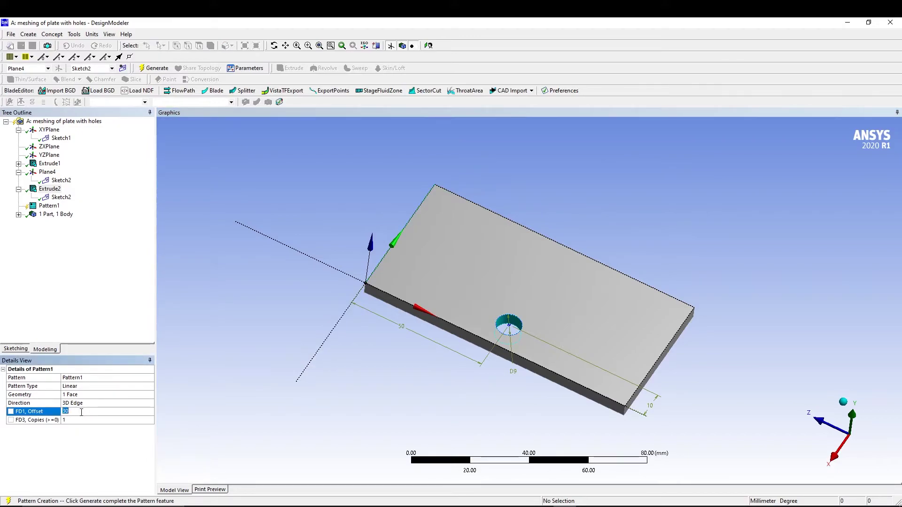
click(94, 420)
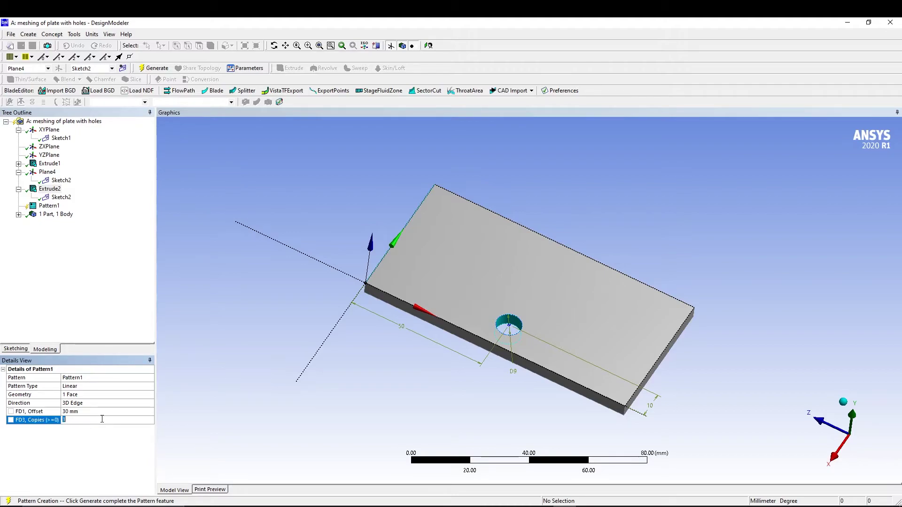
click(105, 450)
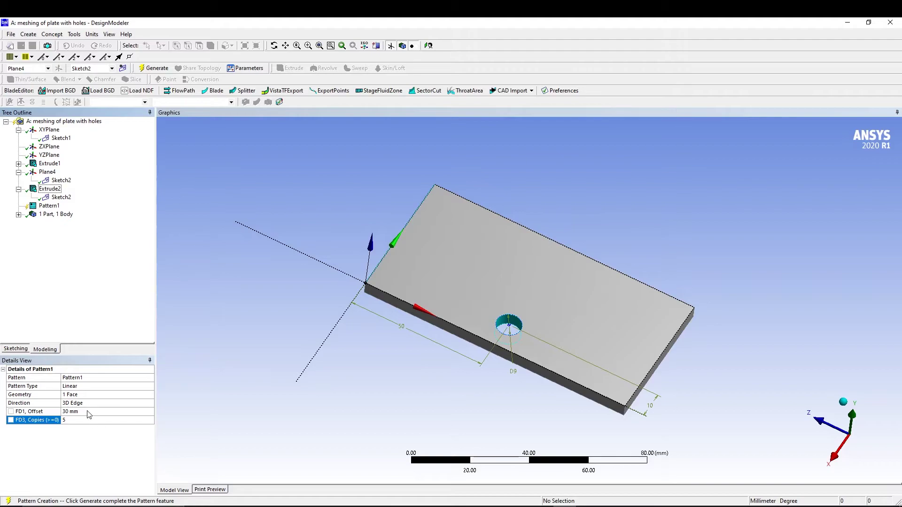
click(154, 68)
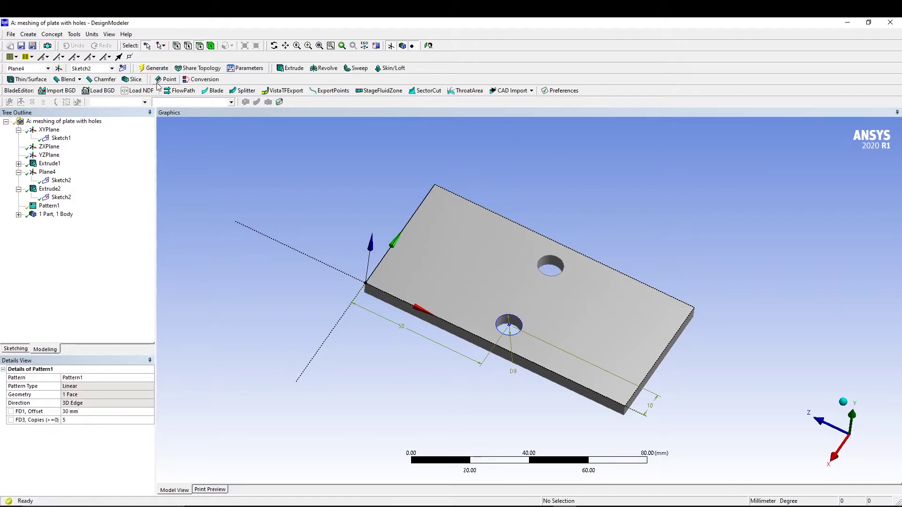
Step: Try the hole pattern with a 10 mm offset and 3 copies, regenerating the plate
click(98, 412)
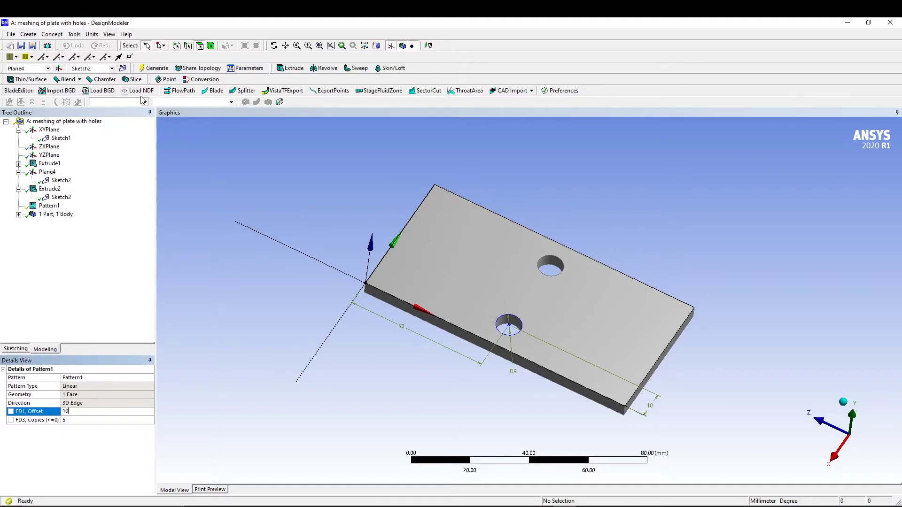
click(149, 69)
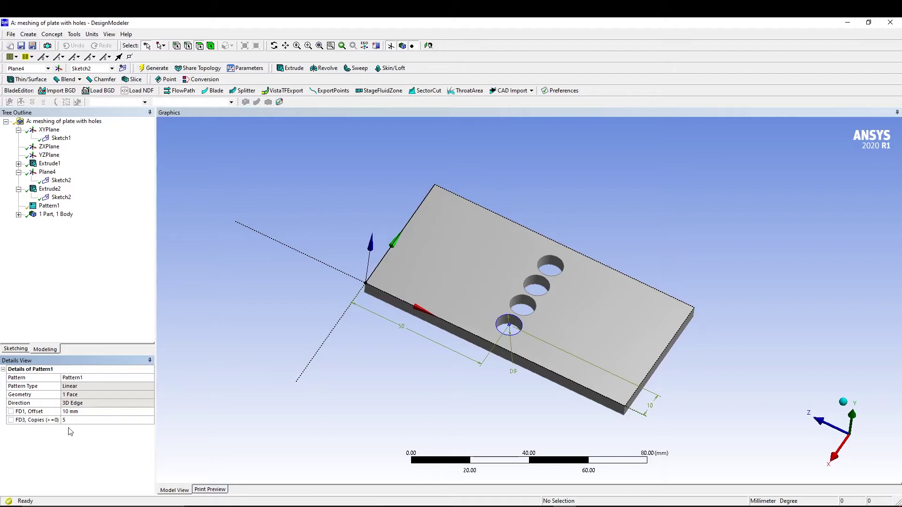
click(81, 419)
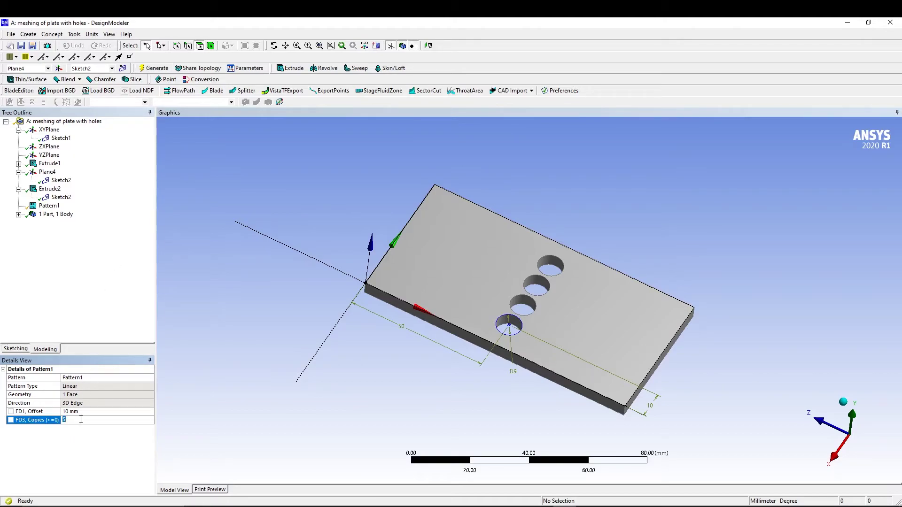
text(3)
click(156, 69)
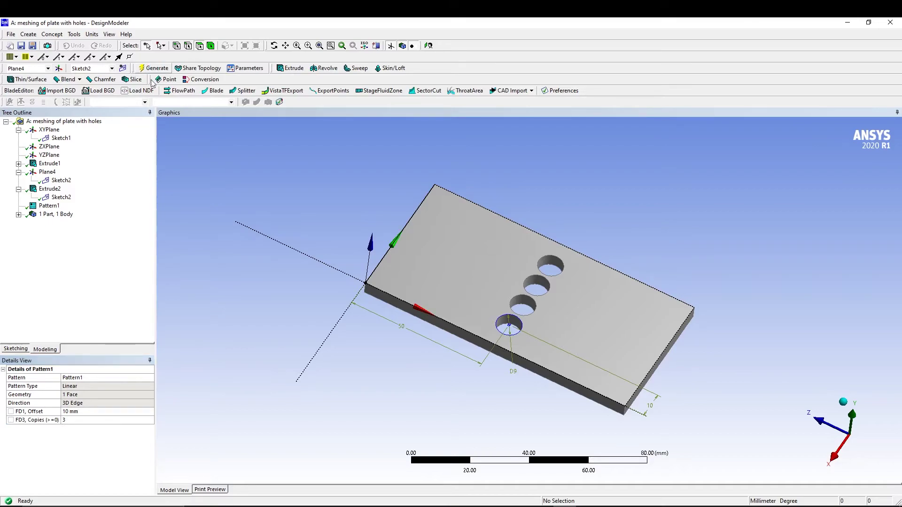
Step: Set the hole pattern to 4 copies with a 16 mm offset and regenerate it
click(75, 421)
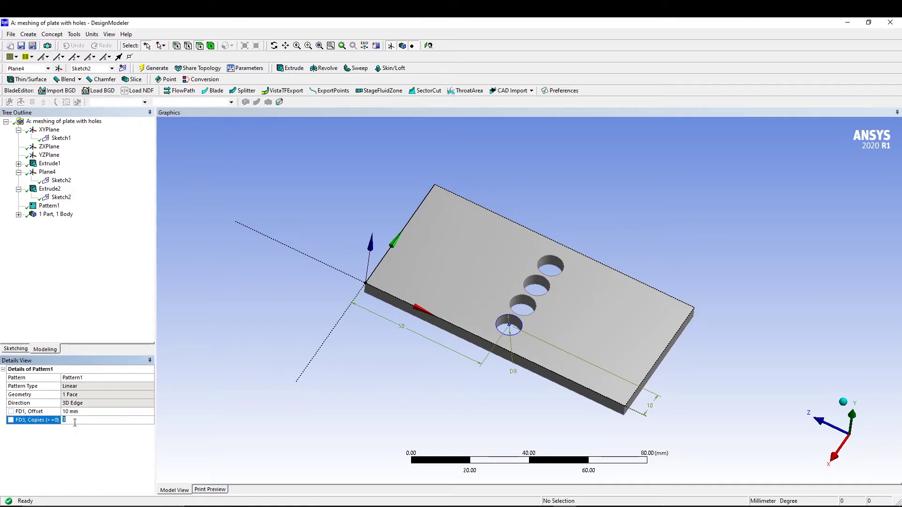
click(155, 68)
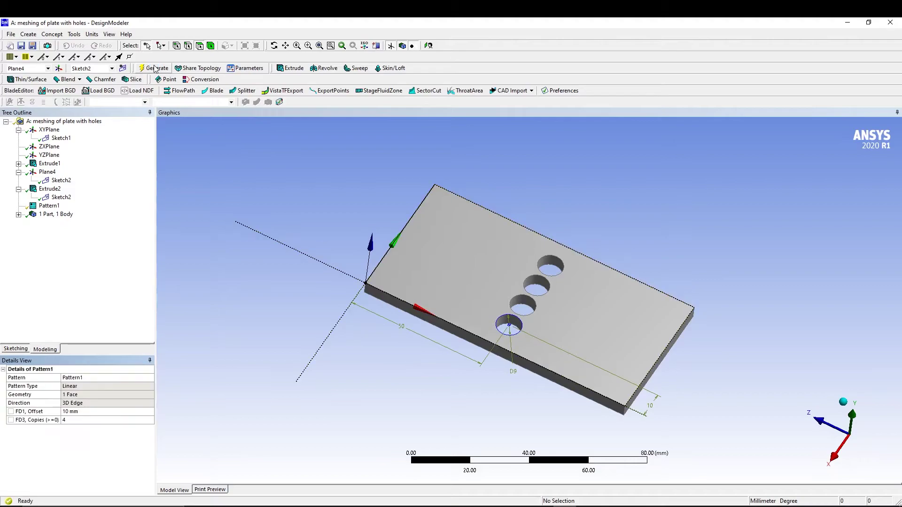
click(80, 412)
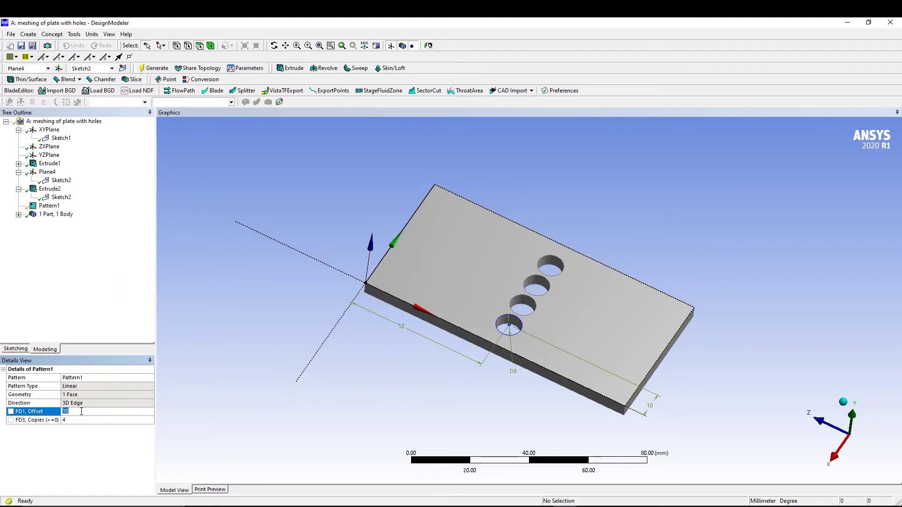
text(15)
text(6)
click(157, 68)
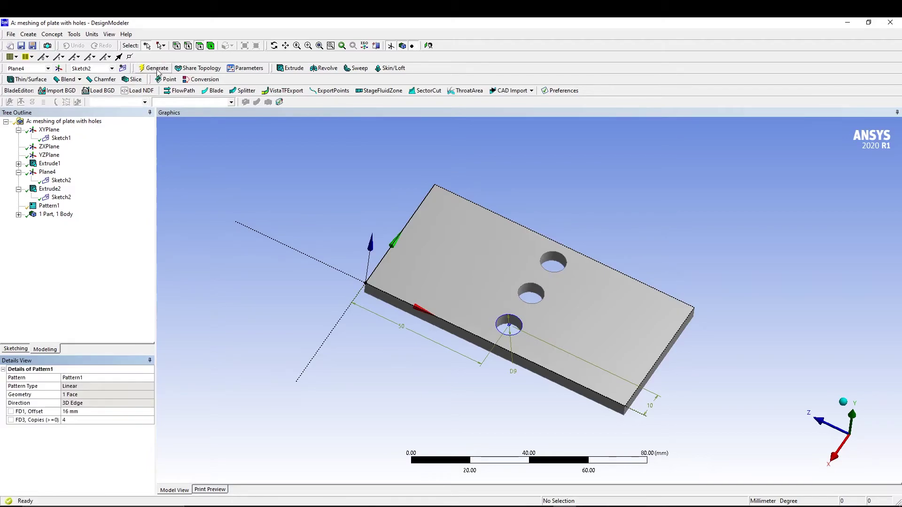
middle_drag(573, 217, 586, 243)
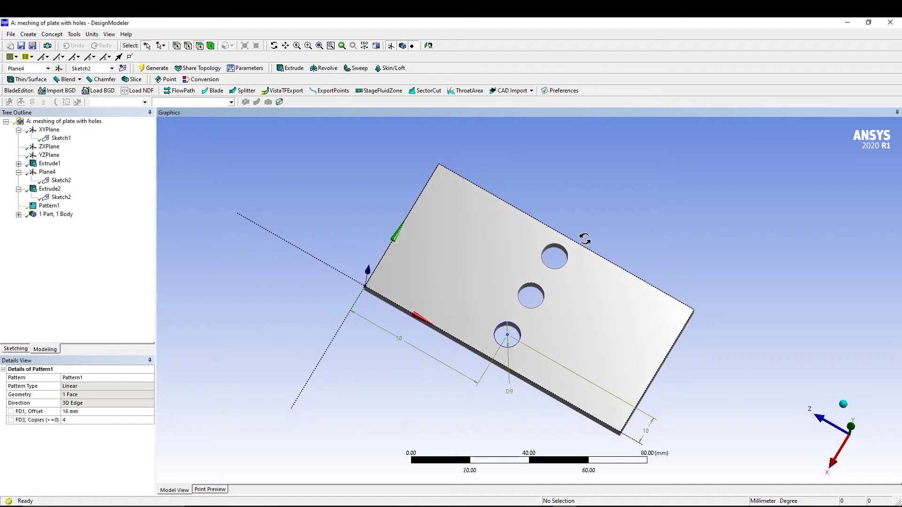
Step: Set the hole pattern's offset to 15 mm and update the plate
click(87, 412)
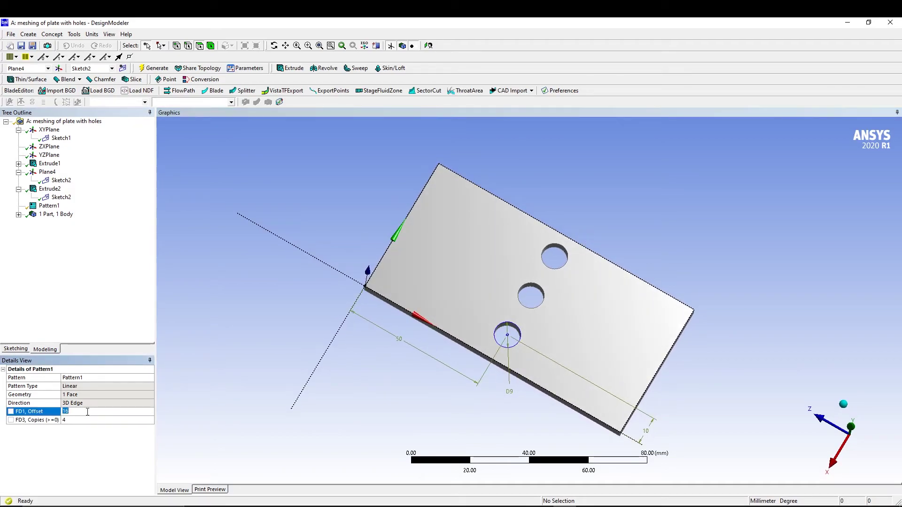
text(15)
key(Return)
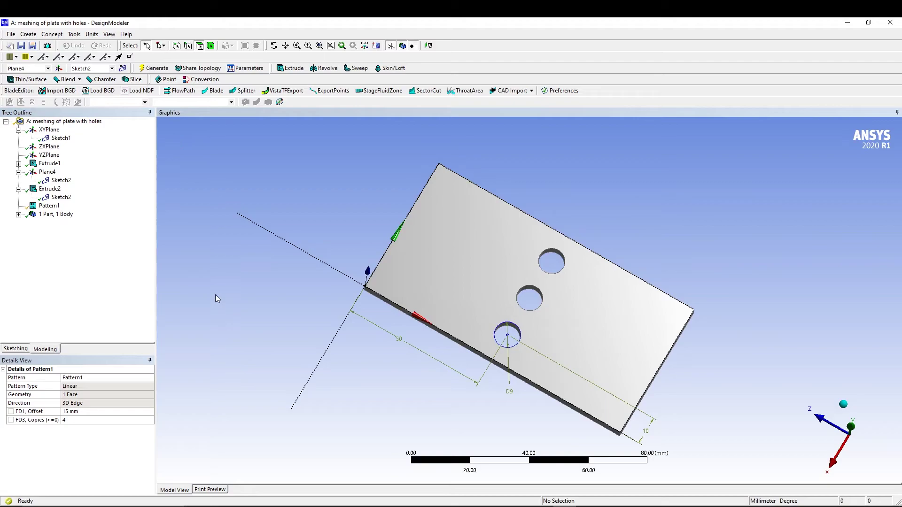
middle_drag(216, 296, 275, 356)
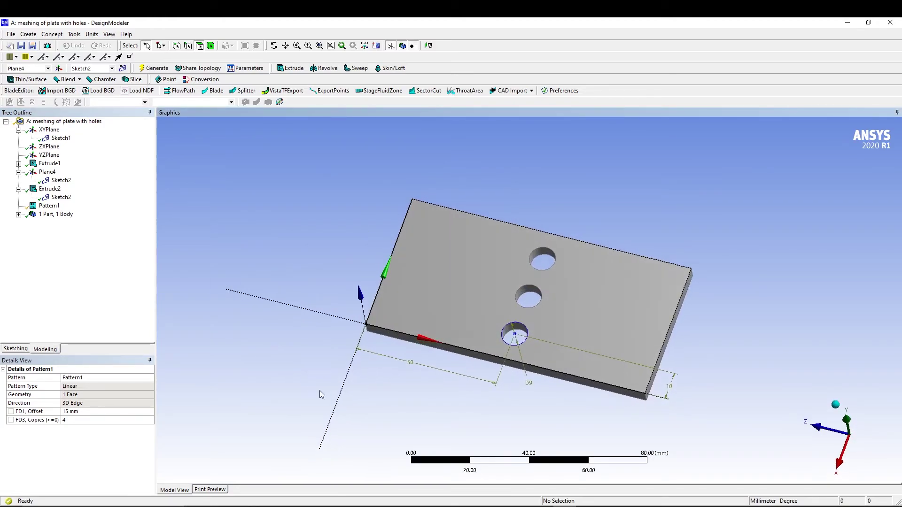
middle_drag(320, 393, 303, 274)
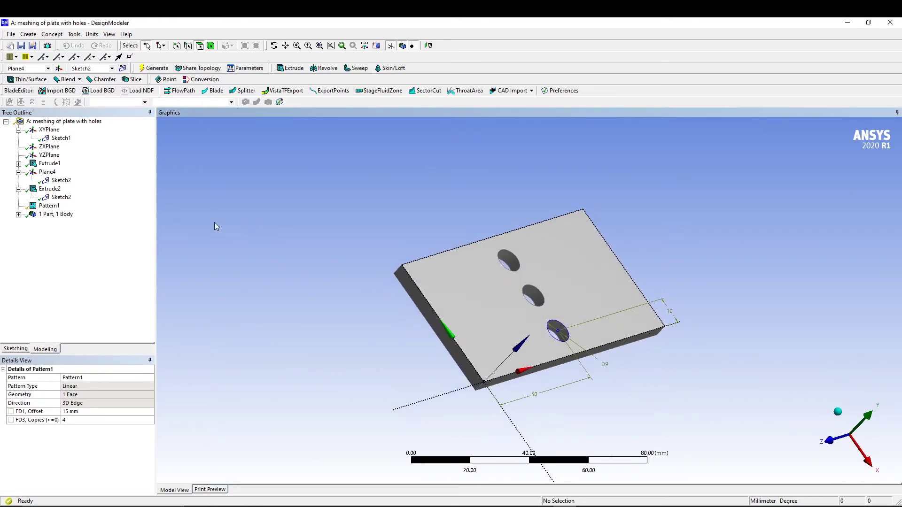
Step: Close DesignModeler and open the Mesh cell of the plate's system in the Meshing application
click(4, 23)
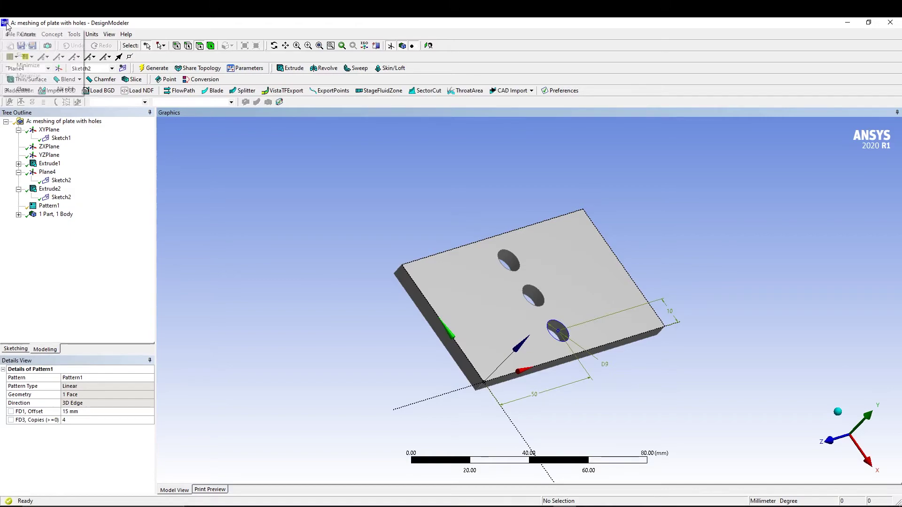
click(22, 91)
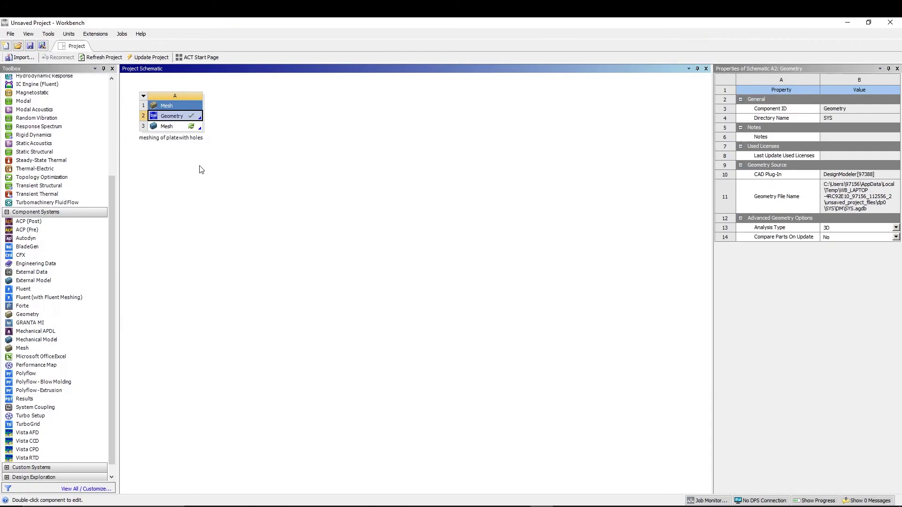
double_click(172, 126)
double_click(177, 128)
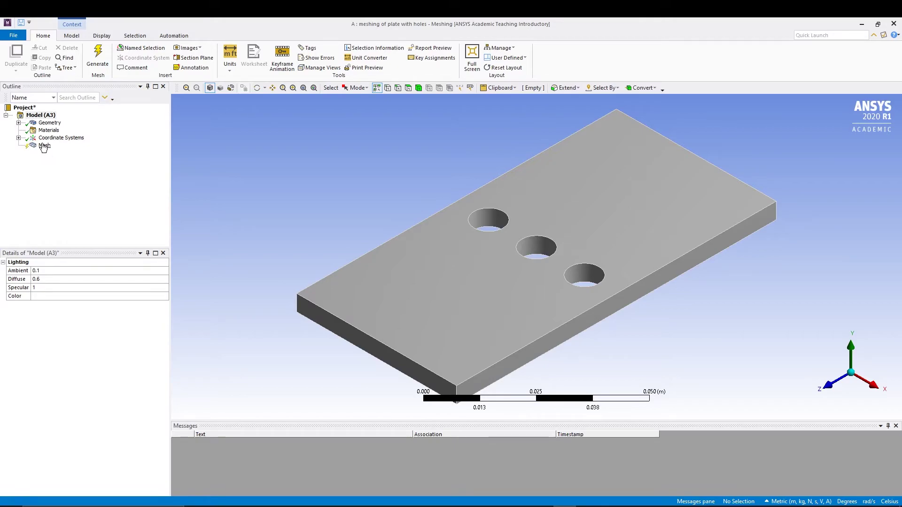
Step: Generate the plate's mesh with the default settings
right_click(44, 145)
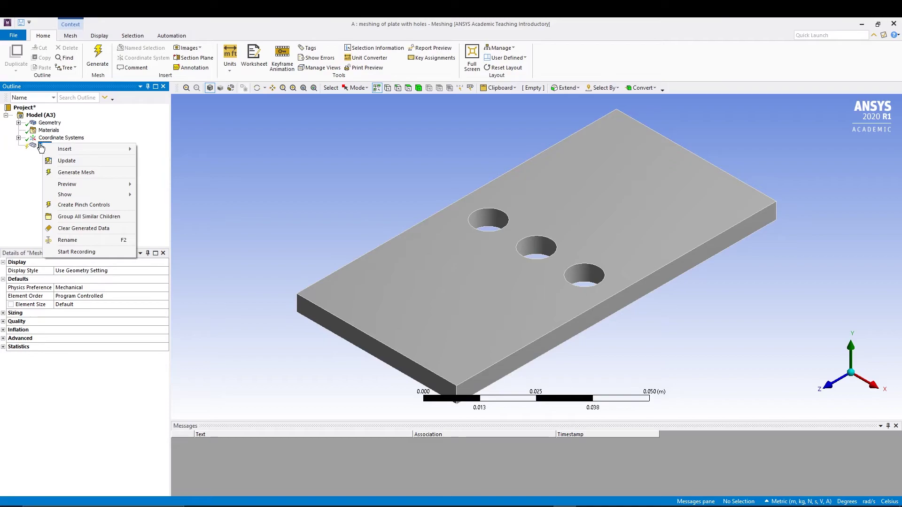
click(43, 146)
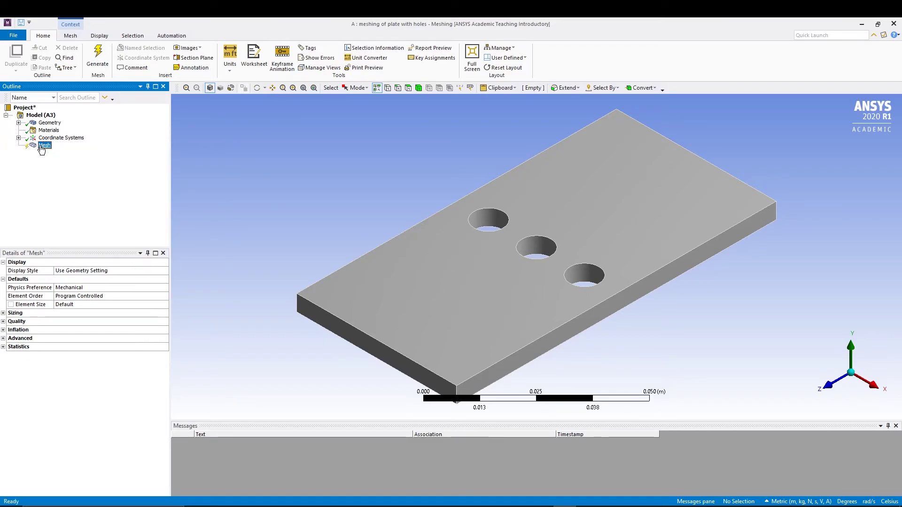
right_click(41, 148)
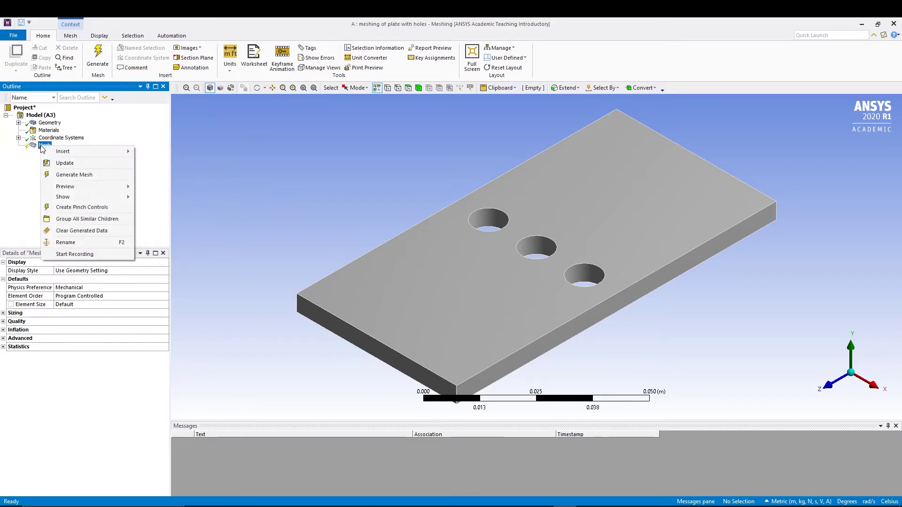
click(64, 175)
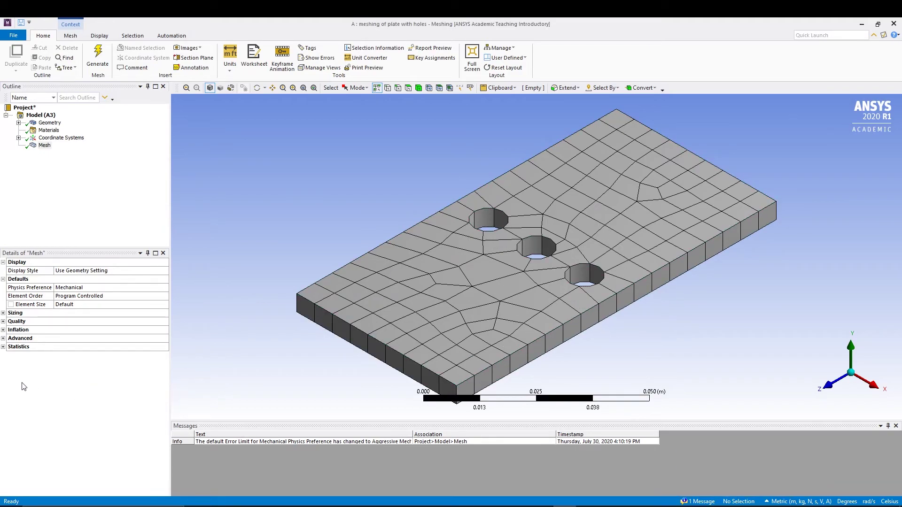
Step: Review the mesh's statistics and sizing settings, and inspect the elements around the holes
click(4, 347)
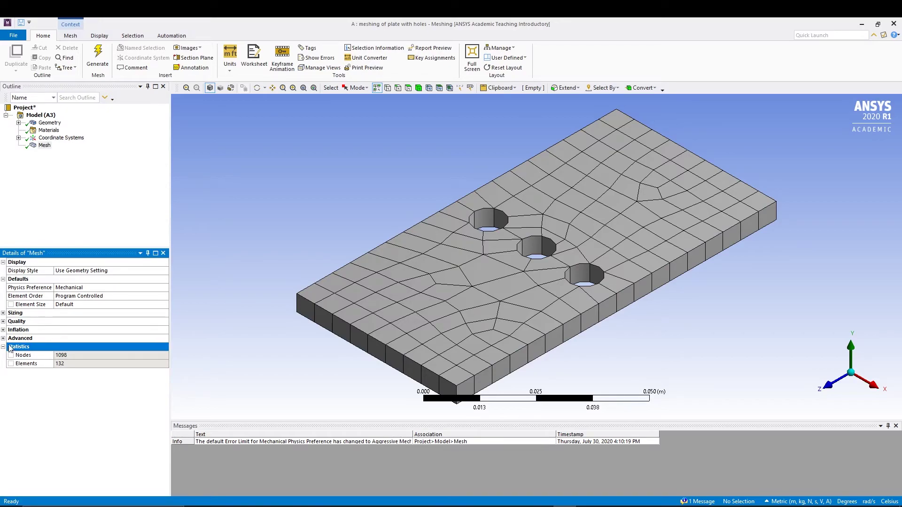
click(3, 313)
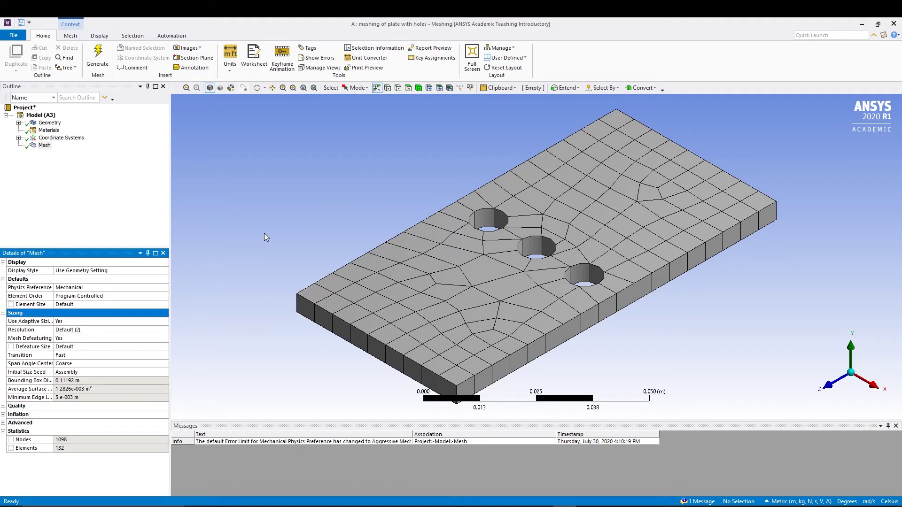
scroll(318, 233, up, 2)
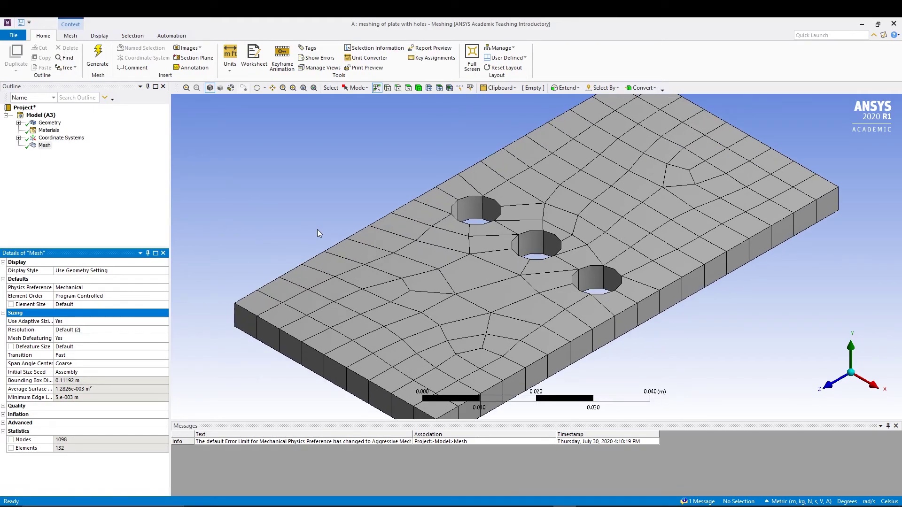
scroll(318, 233, down, 1)
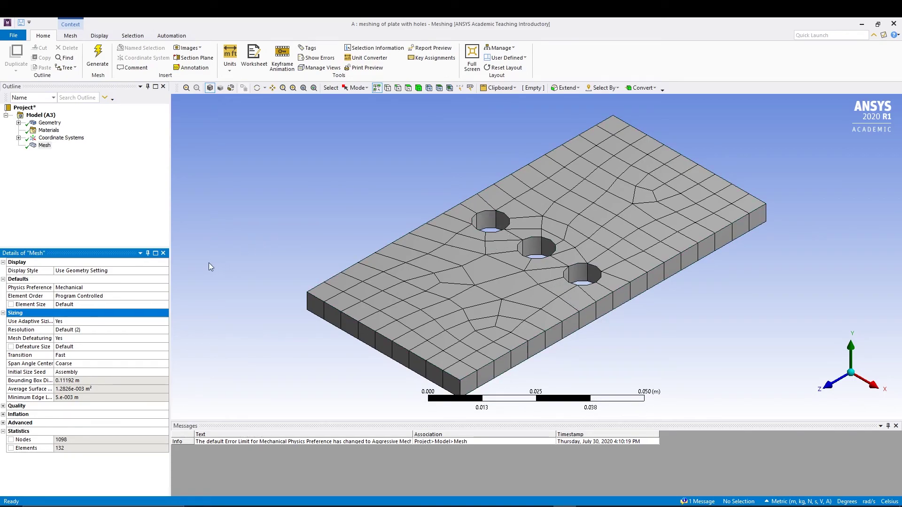
Step: Create a section plane in the top view, cutting across the plate's width through the centres of the three holes
click(71, 36)
click(54, 58)
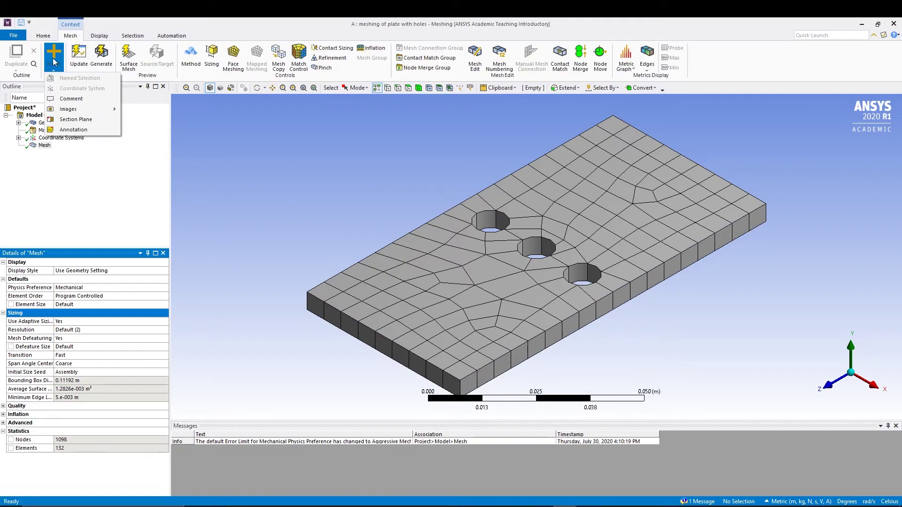
mouse_move(63, 111)
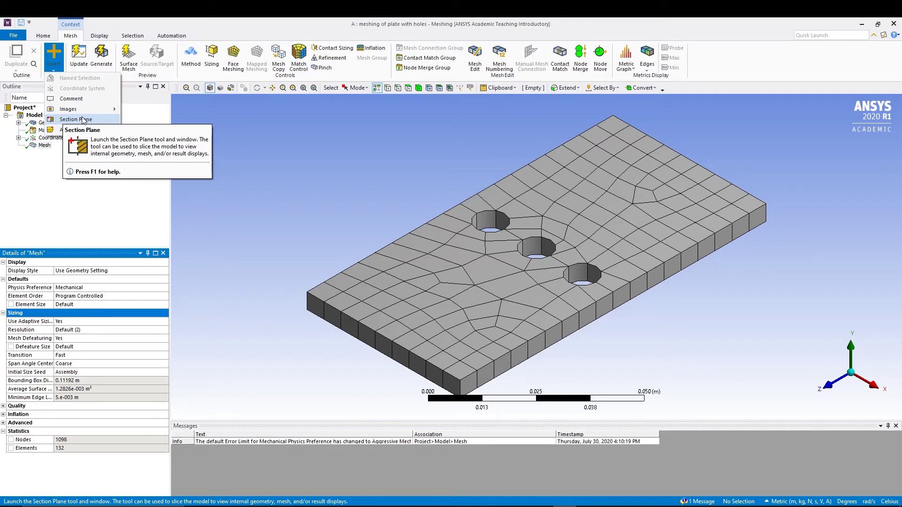
click(78, 120)
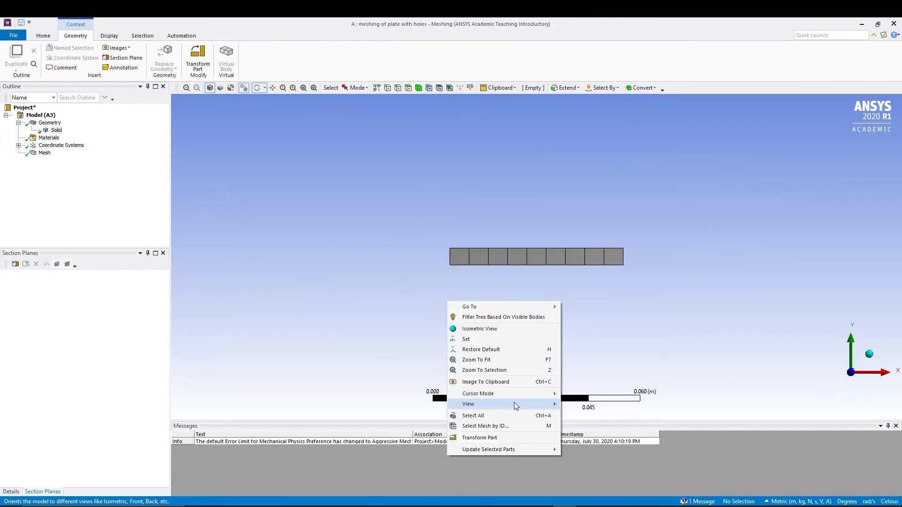
mouse_move(517, 404)
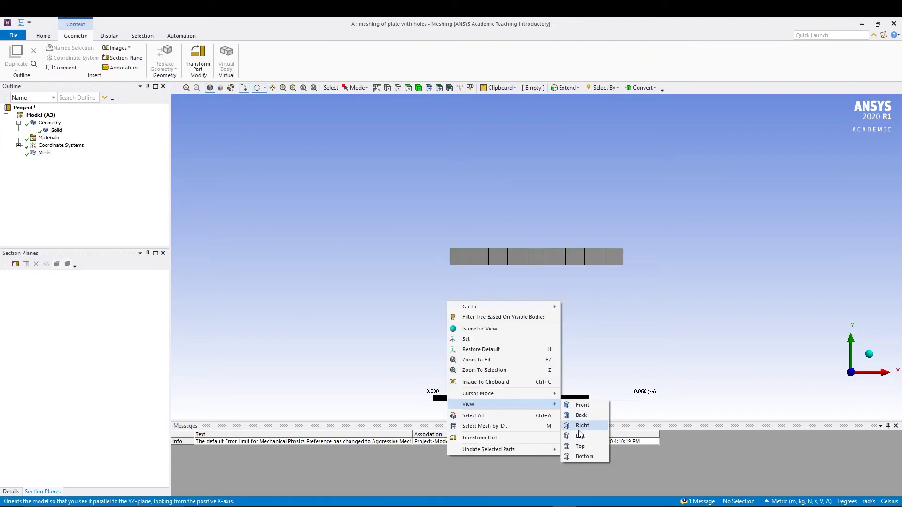
click(580, 447)
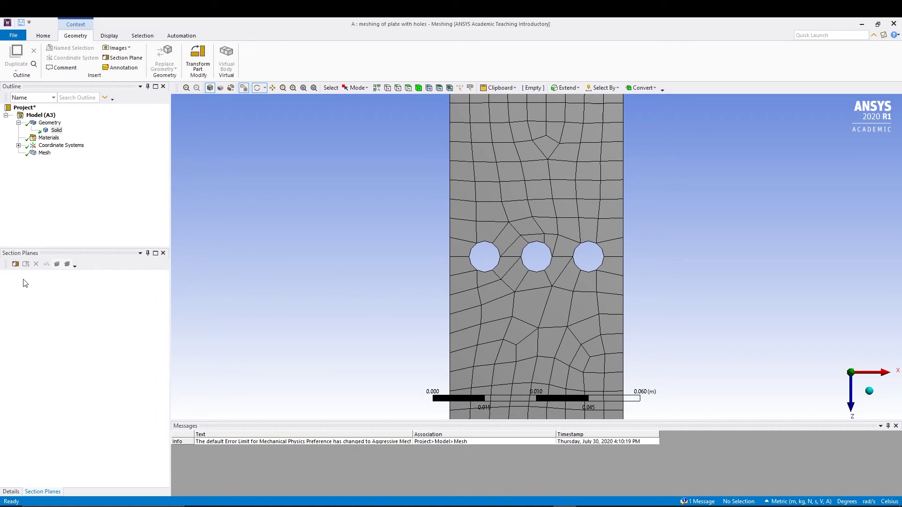
click(15, 265)
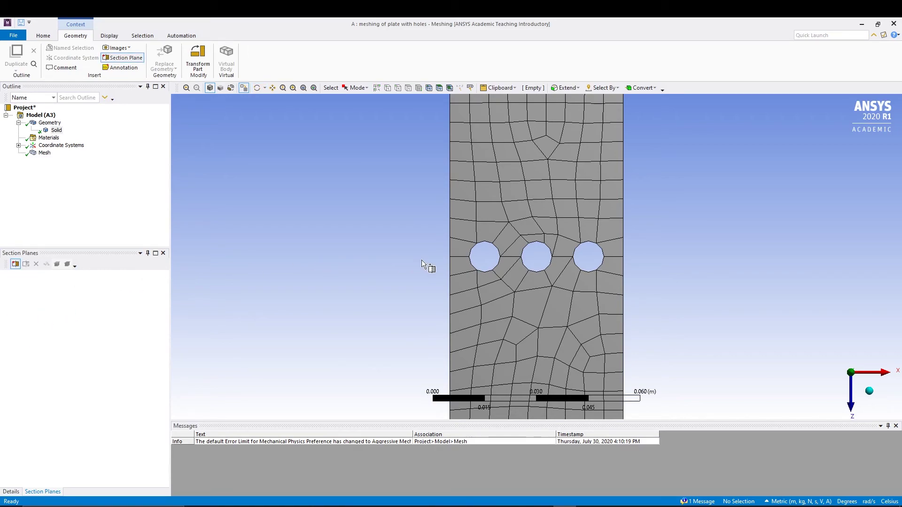
drag(435, 257, 658, 256)
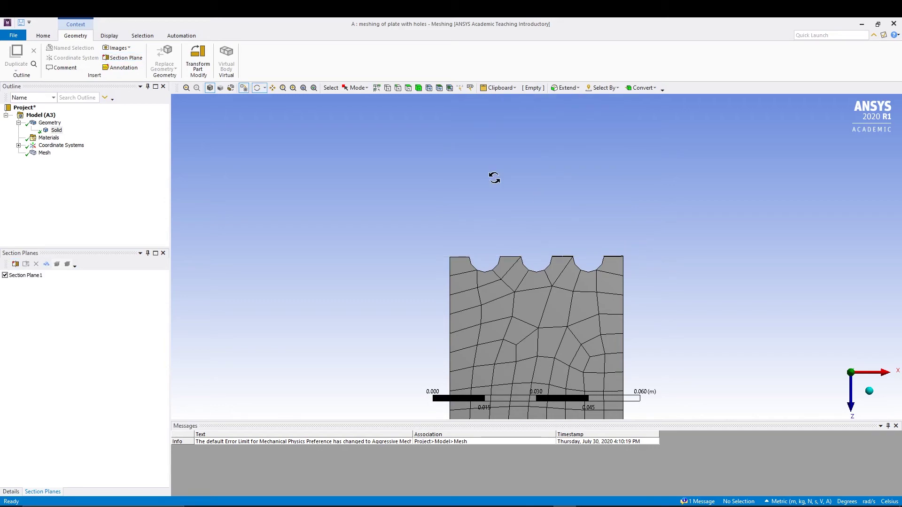
Step: Examine the sectioned mesh along the cut holes from isometric and rotated views, and select the Mesh object
right_click(321, 166)
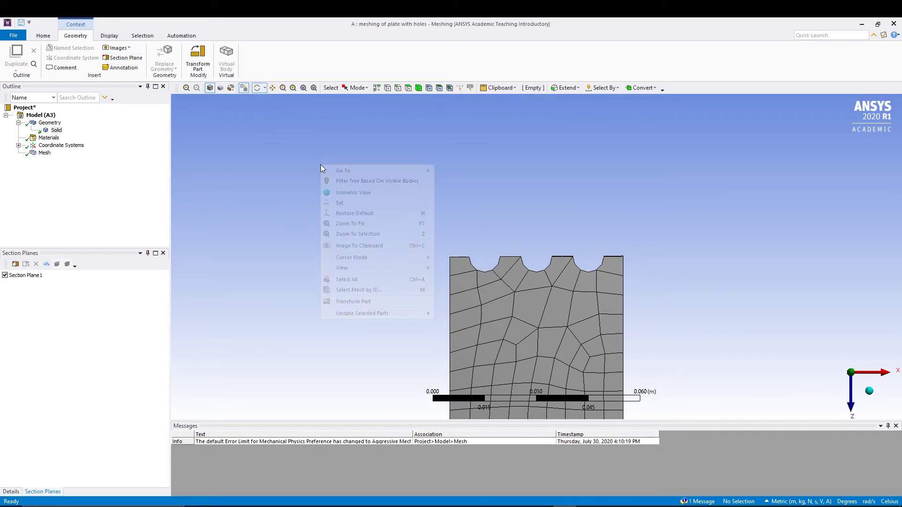
click(353, 194)
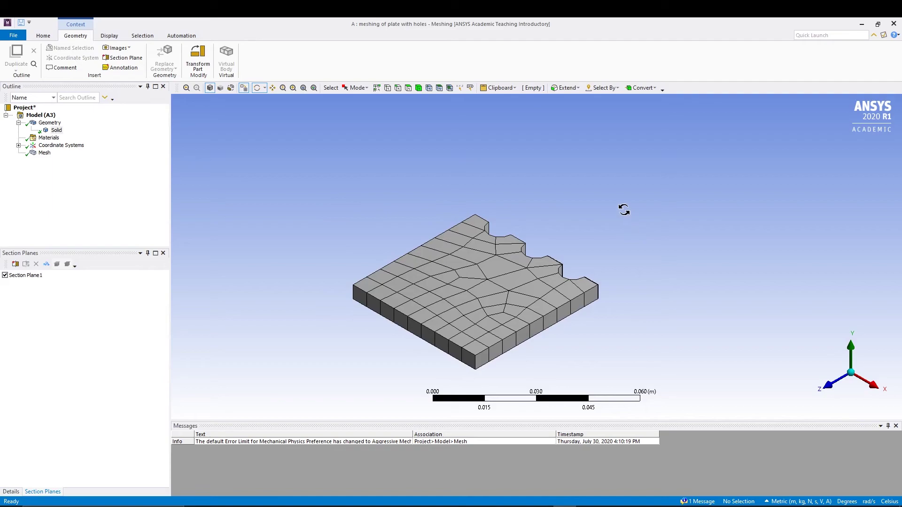
drag(624, 210, 332, 269)
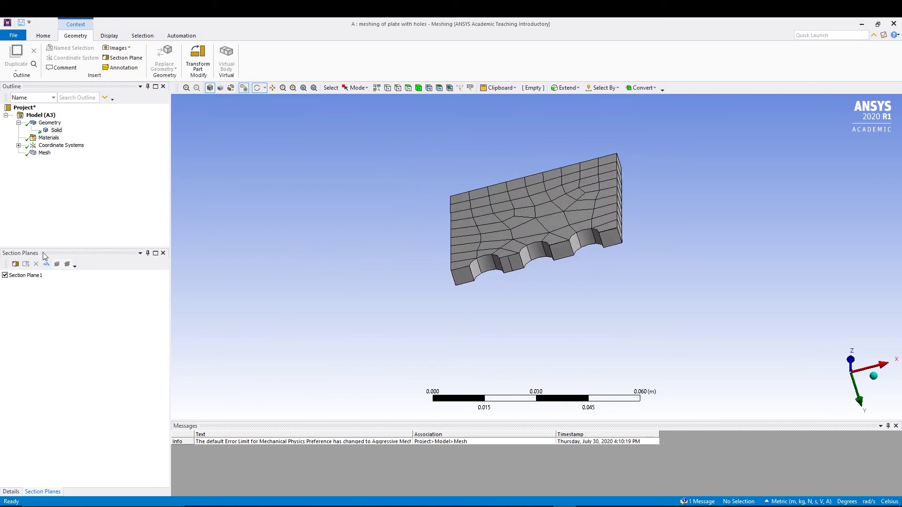
click(45, 153)
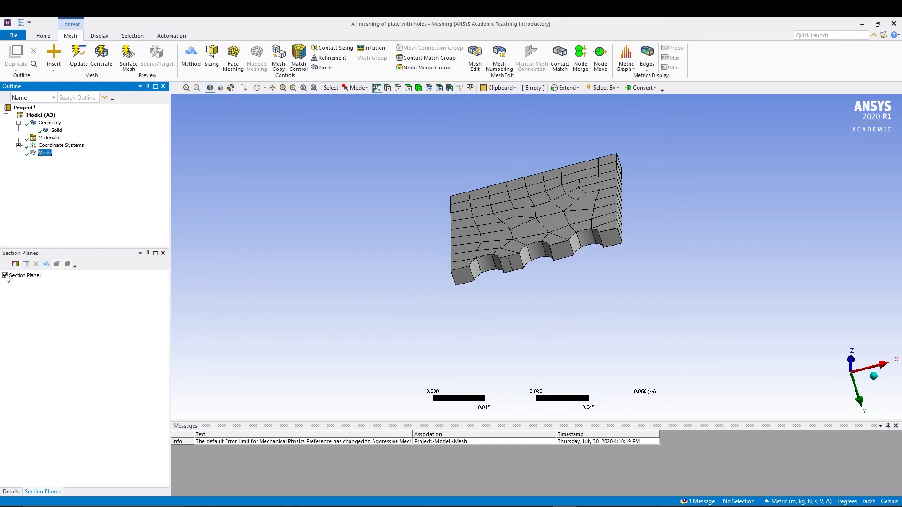
Step: Compare the whole and sectioned mesh by switching Section Plane1 off and on, leaving it on, and examine the cut holes from other angles
click(5, 276)
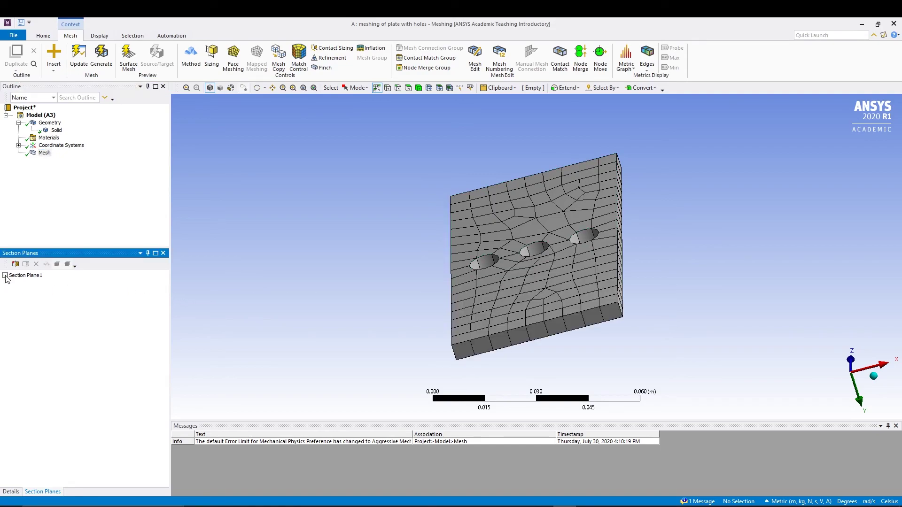
click(5, 276)
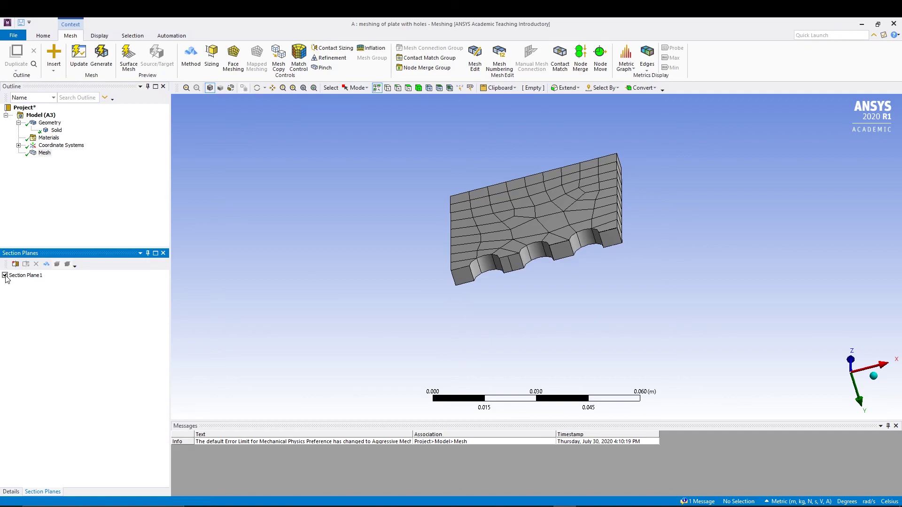
click(5, 276)
click(5, 275)
click(5, 275)
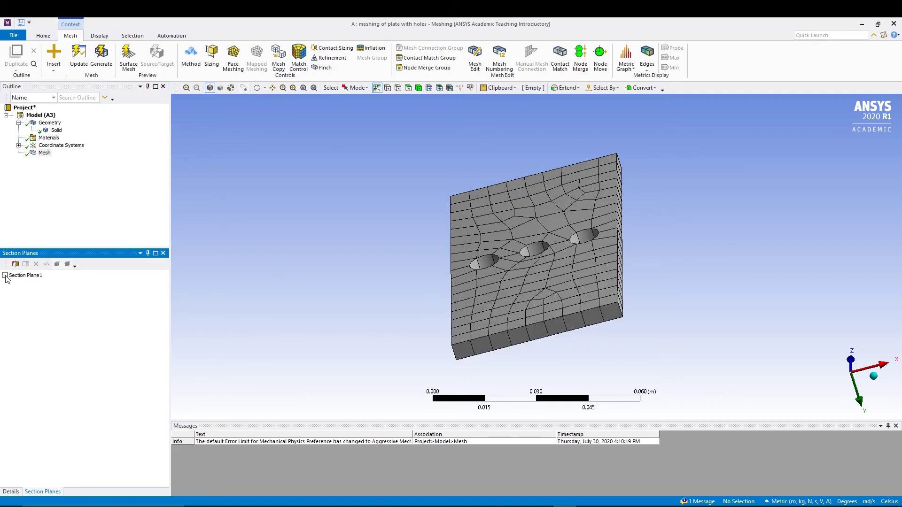
click(5, 276)
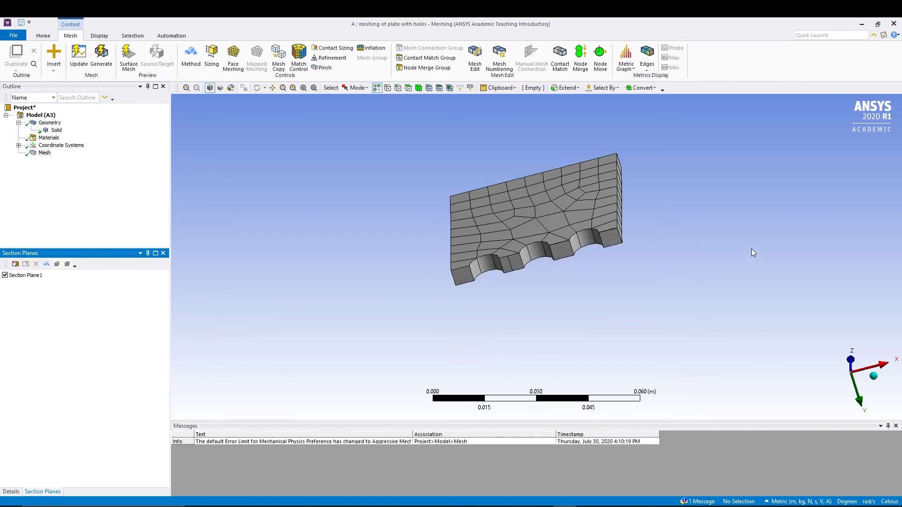
middle_drag(771, 244, 477, 344)
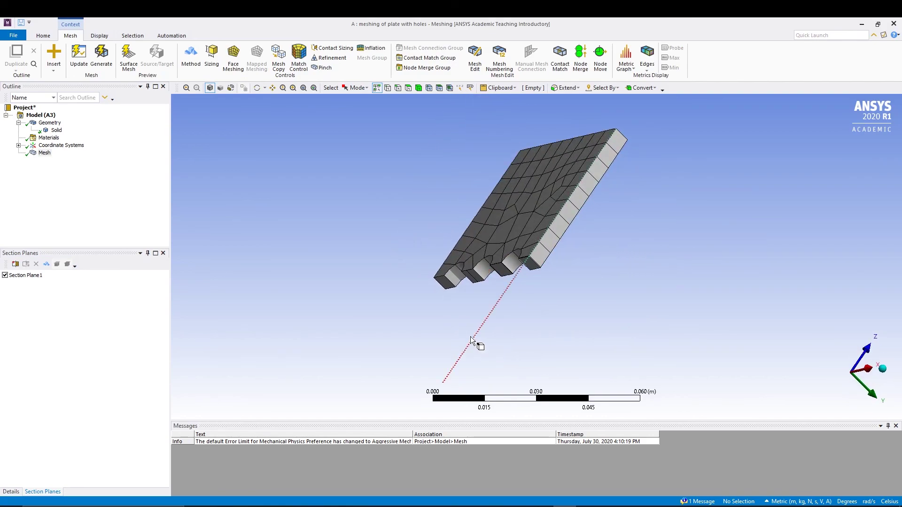
middle_drag(625, 244, 181, 365)
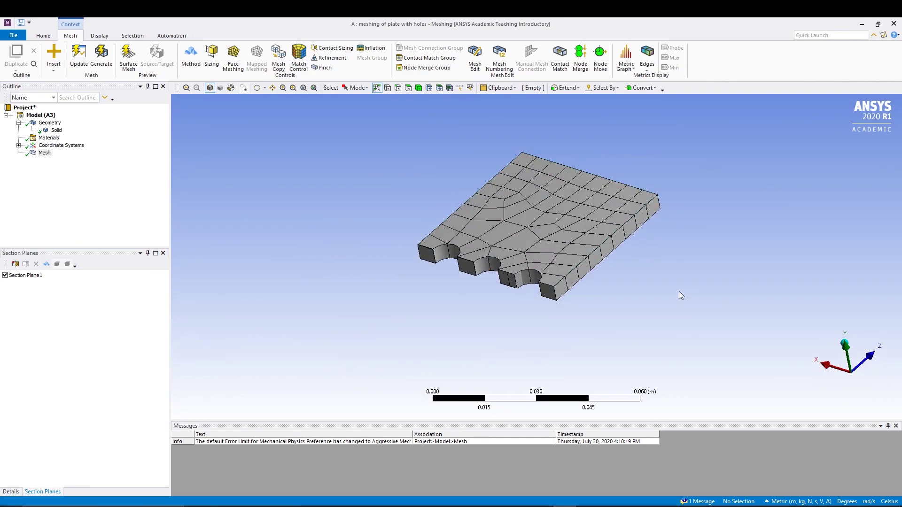